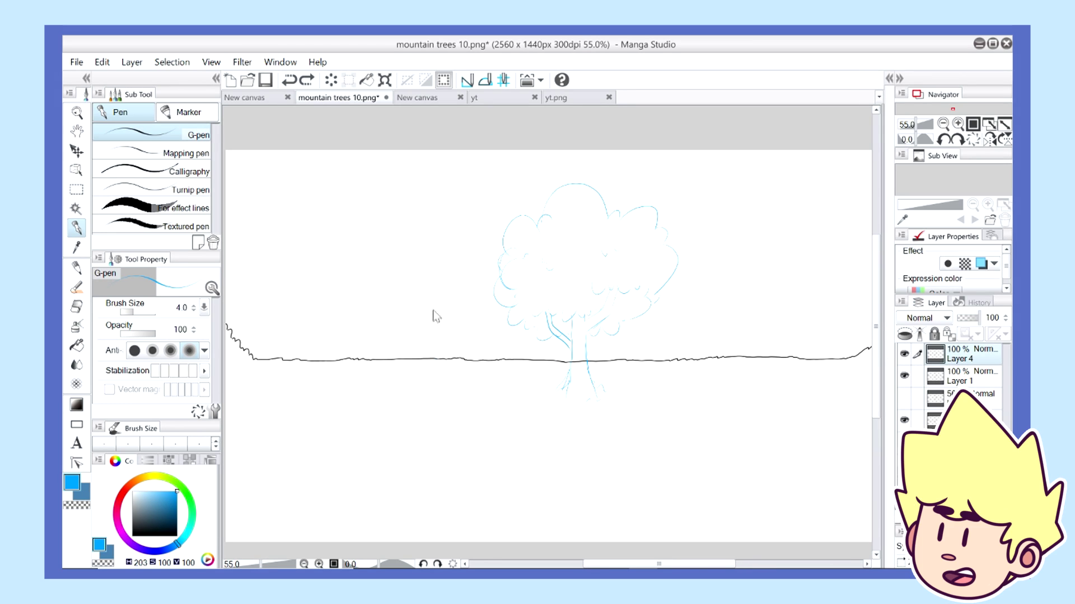
# Sketch a second tree trunk with spreading roots to the left of the existing blue tree
pyautogui.moveTo(439, 303)
pyautogui.mouseDown()
pyautogui.moveTo(439, 386)
pyautogui.moveTo(460, 392)
pyautogui.mouseUp()
pyautogui.moveTo(439, 356); pyautogui.dragTo(433, 387)
pyautogui.scroll(1, 473, 336)
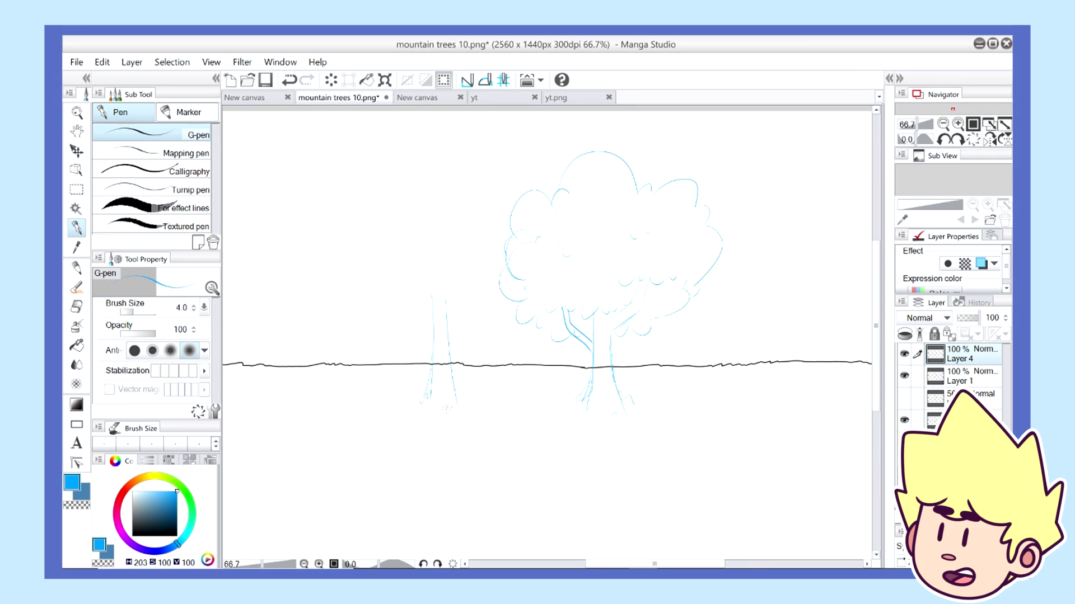
pyautogui.hotkey('ctrl', 'z')
pyautogui.moveTo(430, 378); pyautogui.dragTo(415, 397)
pyautogui.hotkey('ctrl', 'z')
# Sketch the scalloped underside of the second tree's foliage above its trunk
pyautogui.moveTo(400, 282); pyautogui.dragTo(446, 297)
pyautogui.moveTo(447, 297)
pyautogui.mouseDown()
pyautogui.moveTo(459, 305)
pyautogui.moveTo(462, 283)
pyautogui.mouseUp()
pyautogui.hotkey('ctrl', 'z')
pyautogui.hotkey('ctrl', 'y')
pyautogui.hotkey('ctrl', 'z')
pyautogui.hotkey('ctrl', 'y')
pyautogui.moveTo(446, 296); pyautogui.dragTo(464, 288)
pyautogui.hotkey('ctrl', 'z')
# Sketch the second tree's branch and the rounded outline of its crown, undoing stray strokes
pyautogui.moveTo(462, 243)
pyautogui.mouseDown()
pyautogui.moveTo(433, 277)
pyautogui.moveTo(443, 281)
pyautogui.mouseUp()
pyautogui.hotkey('ctrl', 'z')
pyautogui.hotkey('ctrl', 'z')
pyautogui.hotkey('ctrl', 'z')
pyautogui.hotkey('ctrl', 'z')
pyautogui.hotkey('ctrl', 'z')
pyautogui.moveTo(354, 240); pyautogui.dragTo(347, 257)
pyautogui.hotkey('ctrl', 'z')
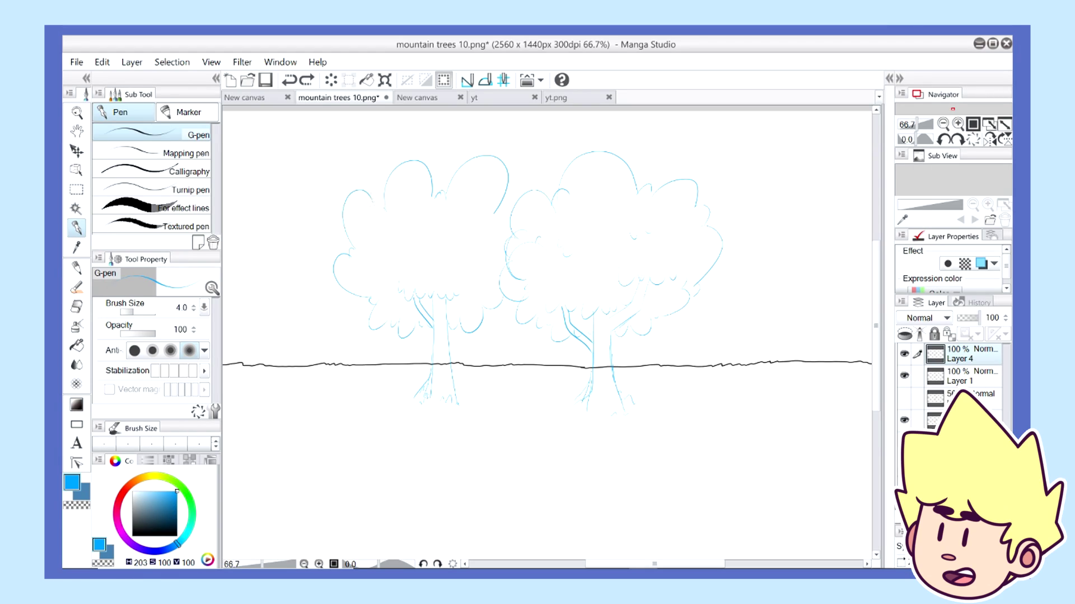
# Select the top part of the second tree's crown with a rectangle marquee, move it slightly up and deselect
pyautogui.press('m')
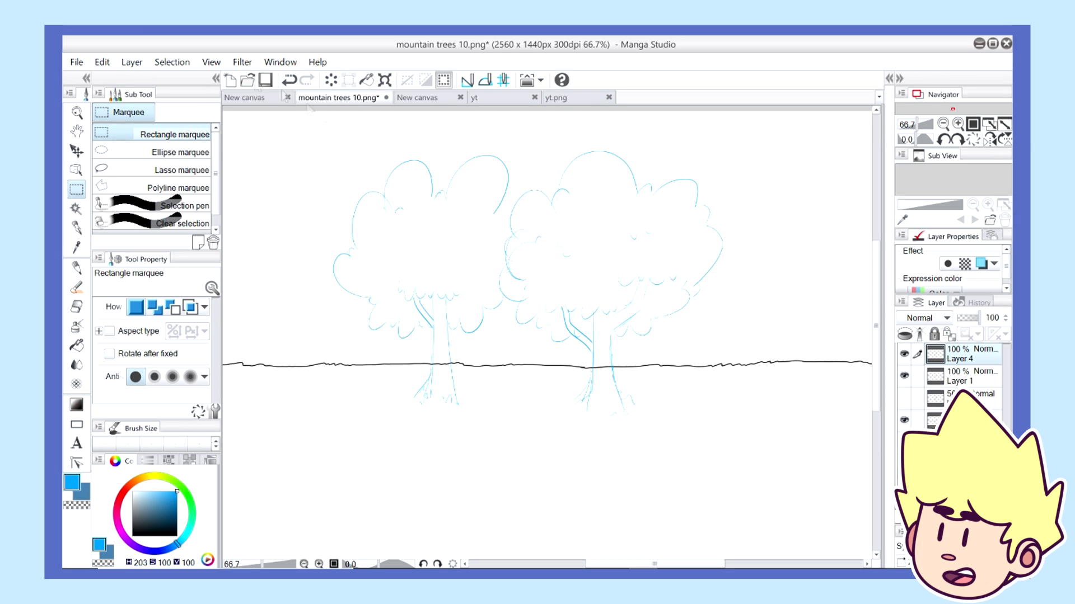
pyautogui.moveTo(322, 136); pyautogui.dragTo(513, 217)
pyautogui.press('o')
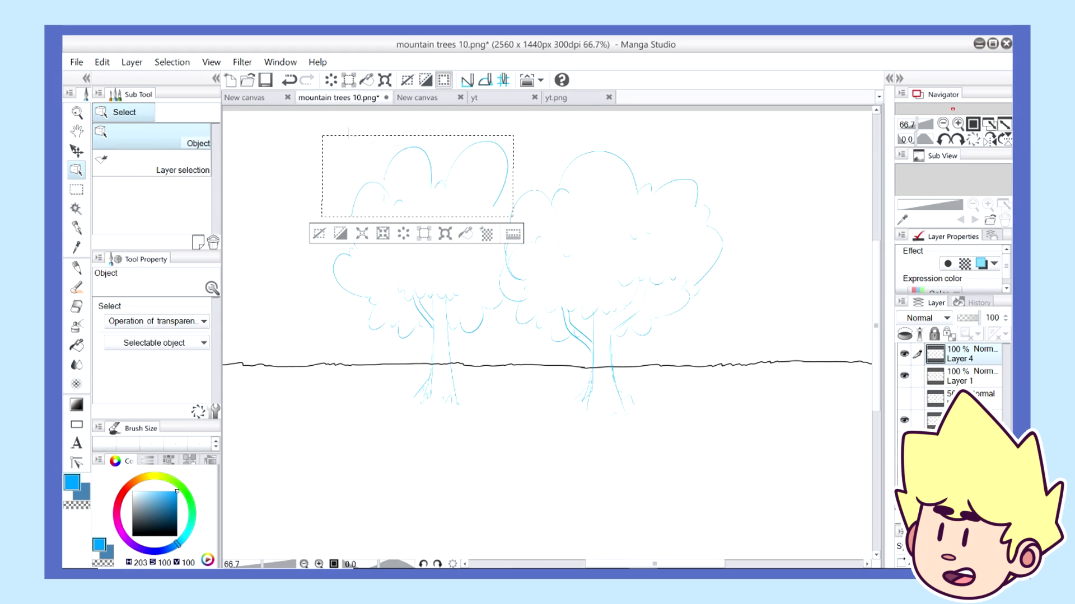
pyautogui.hotkey('ctrl', 'd')
# Sketch foliage bumps linking the second tree's crown with the neighbouring tree, and clean up stray lines
pyautogui.press('p')
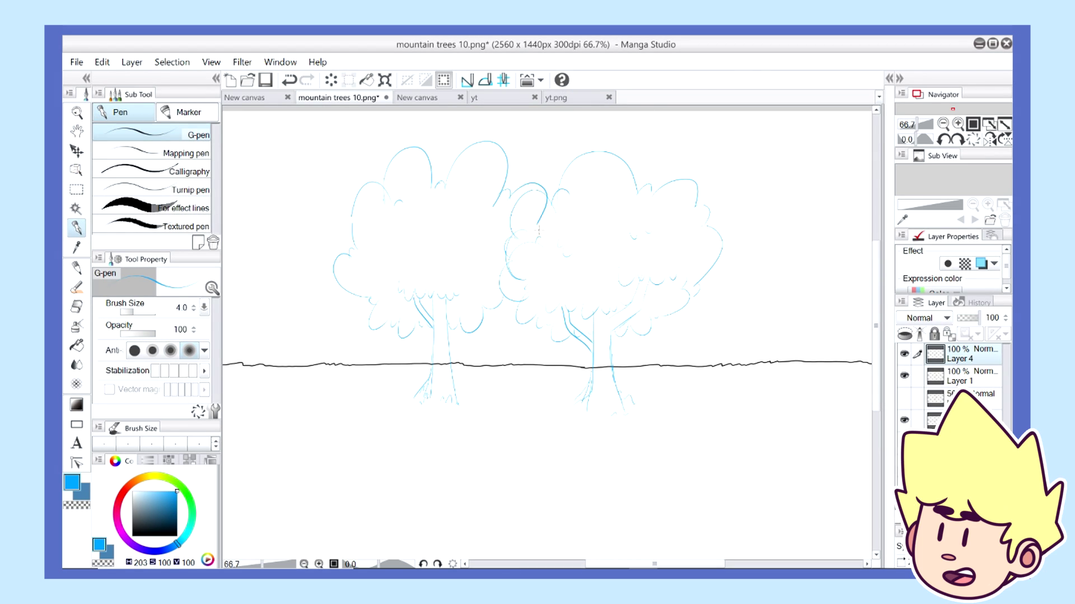
pyautogui.press('e')
pyautogui.scroll(-2, 578, 144)
pyautogui.press('p')
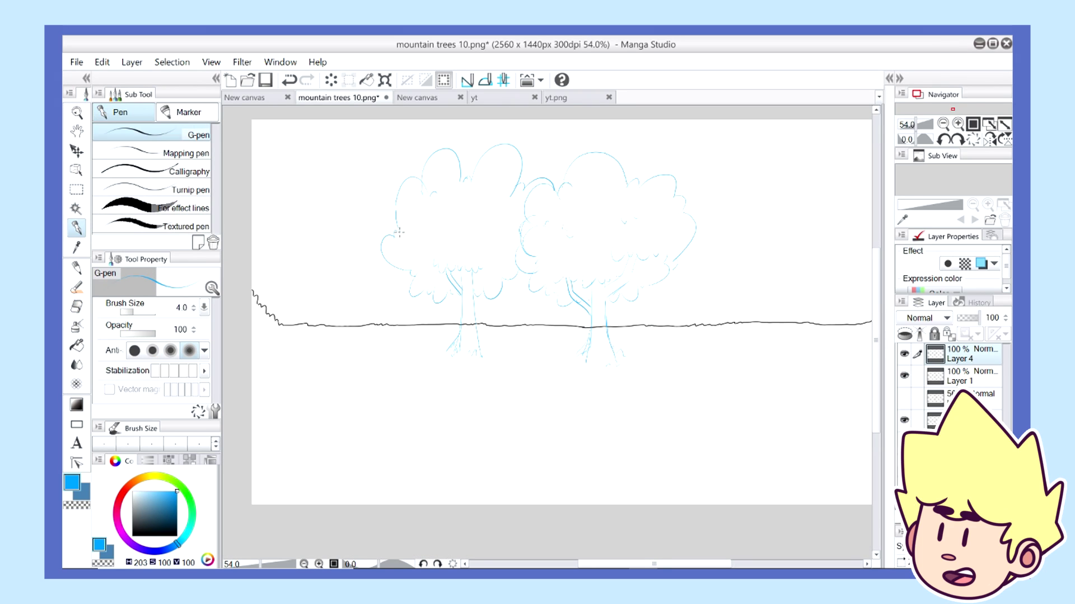
pyautogui.hotkey('ctrl', 'z')
pyautogui.moveTo(492, 215)
pyautogui.mouseDown()
pyautogui.moveTo(511, 224)
pyautogui.moveTo(466, 239)
pyautogui.moveTo(502, 246)
pyautogui.mouseUp()
pyautogui.hotkey('ctrl', 'z')
pyautogui.scroll(-8, 485, 243)
pyautogui.scroll(10, 476, 221)
pyautogui.press('e')
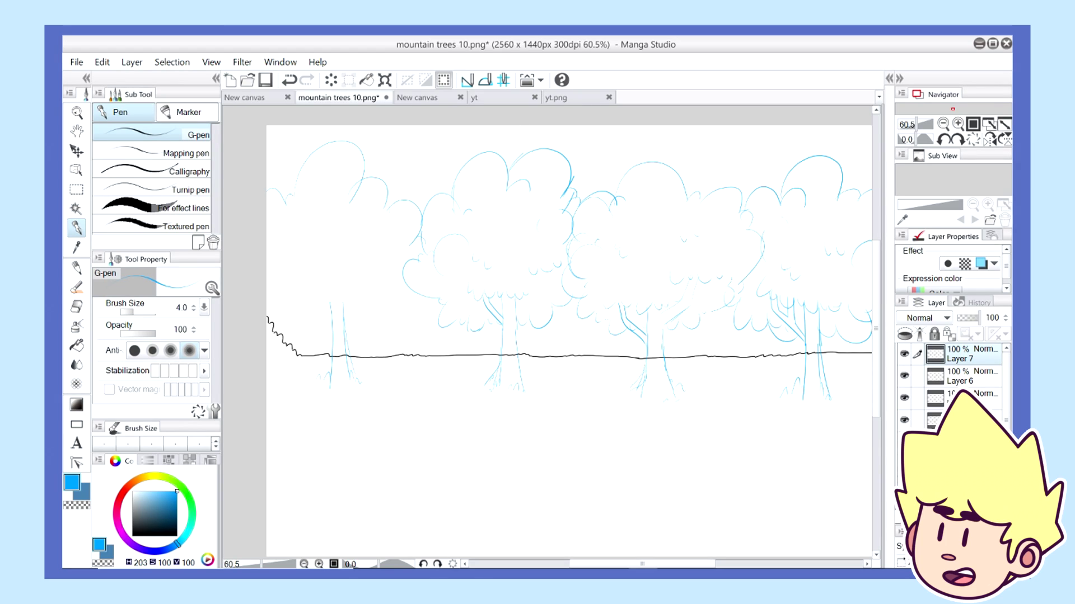
# Sketch the lower foliage, branch and side outline of the leftmost tree, undoing unwanted strokes
pyautogui.moveTo(362, 295); pyautogui.dragTo(343, 331)
pyautogui.hotkey('ctrl', 'z')
pyautogui.moveTo(362, 288); pyautogui.dragTo(343, 332)
pyautogui.hotkey('ctrl', 'z')
pyautogui.moveTo(356, 285)
pyautogui.mouseDown()
pyautogui.moveTo(367, 295)
pyautogui.moveTo(326, 305)
pyautogui.moveTo(391, 311)
pyautogui.moveTo(415, 290)
pyautogui.mouseUp()
pyautogui.moveTo(291, 323); pyautogui.dragTo(311, 330)
pyautogui.hotkey('ctrl', 'z')
pyautogui.hotkey('ctrl', 'z')
pyautogui.moveTo(294, 217); pyautogui.dragTo(285, 287)
pyautogui.scroll(-3, 428, 169)
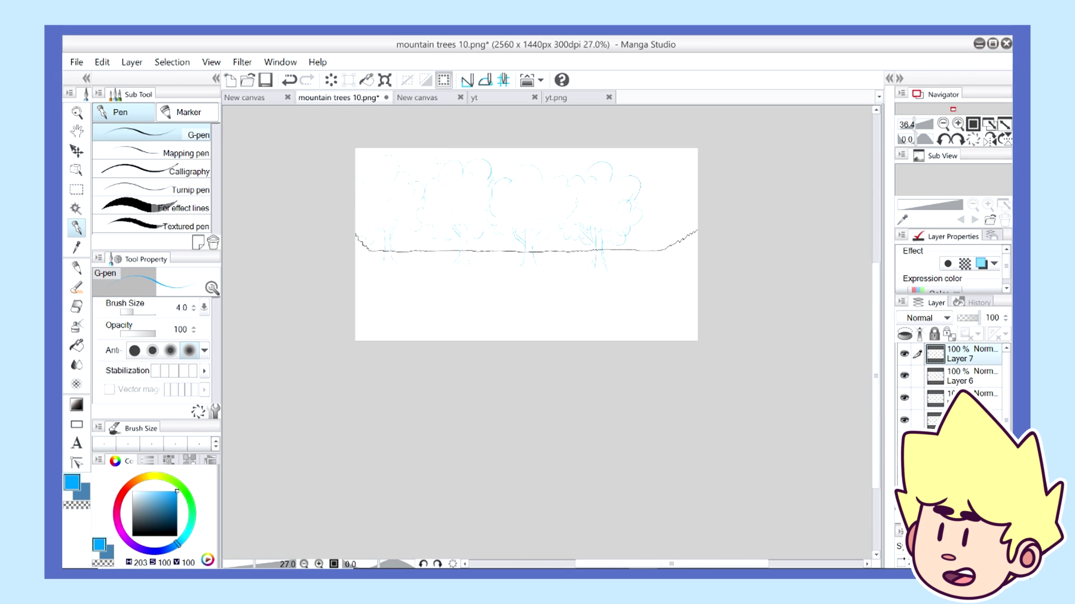
# Copy and paste the leftmost tree's layer, move the copy to the canvas's right edge and apply the transform
pyautogui.scroll(2, 644, 207)
pyautogui.scroll(-1, 644, 209)
pyautogui.hotkey('ctrl', 'c')
pyautogui.hotkey('ctrl', 'v')
pyautogui.click(360, 159)
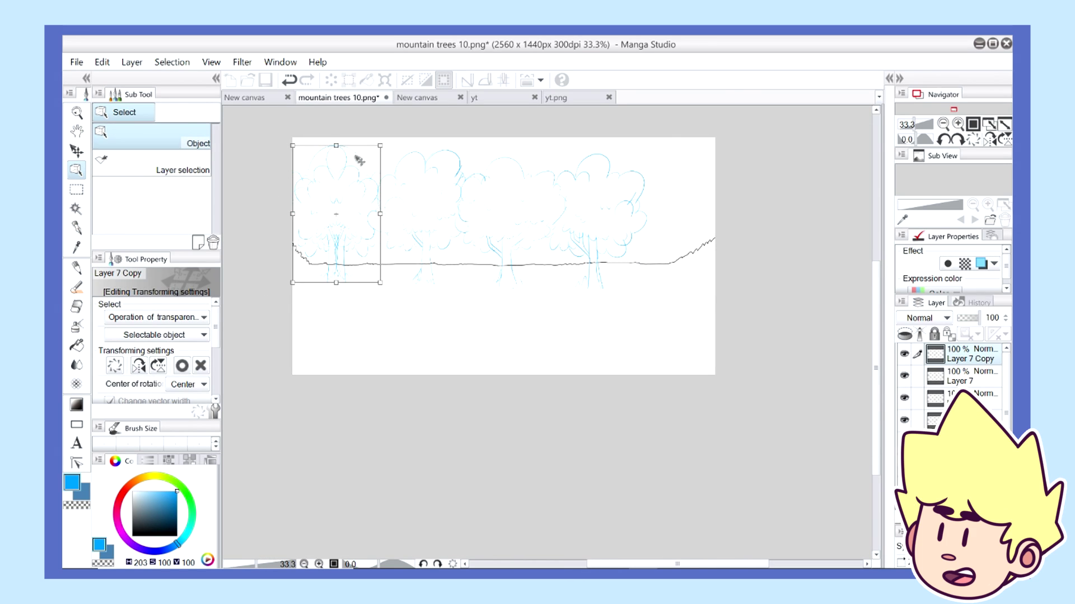
pyautogui.moveTo(360, 159); pyautogui.dragTo(689, 158)
pyautogui.hotkey('ctrl', 'z')
pyautogui.hotkey('ctrl', 'y')
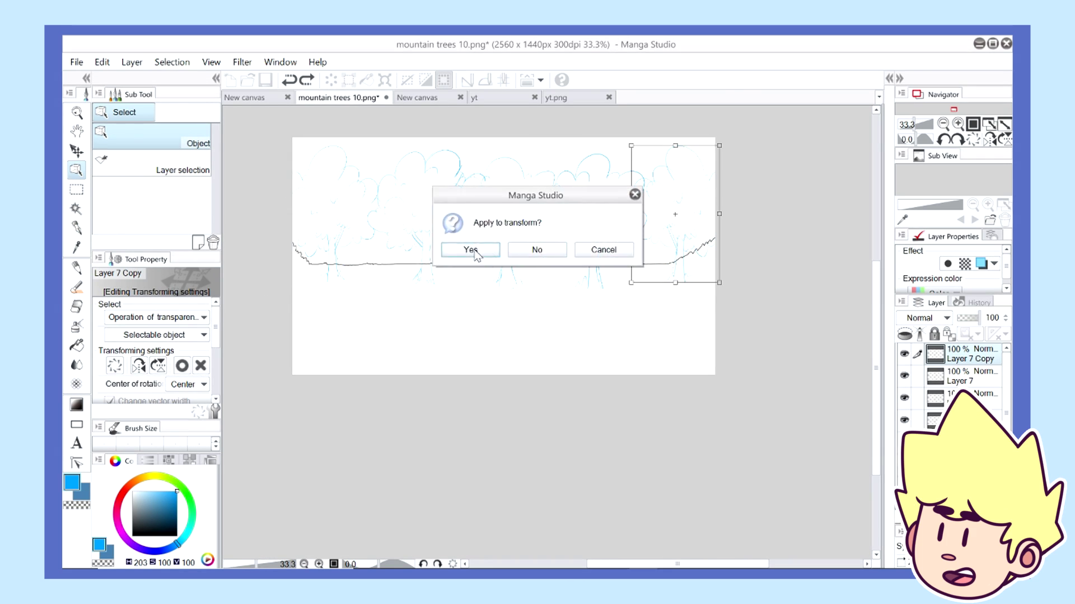
pyautogui.click(474, 252)
pyautogui.scroll(5, 701, 192)
pyautogui.scroll(-6, 702, 191)
pyautogui.click(672, 253)
pyautogui.hotkey('ctrl', 'z')
# Erase parts of the copied tree's crown on the right edge and redraw its rounded top with the G-pen
pyautogui.scroll(2, 678, 159)
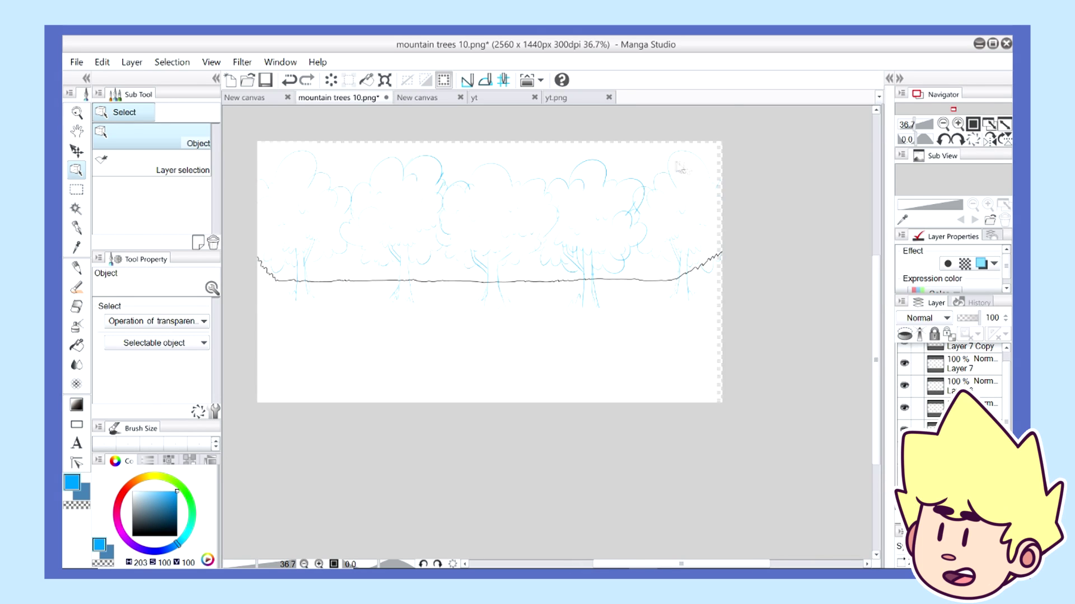
pyautogui.scroll(5, 674, 202)
pyautogui.scroll(5, 683, 300)
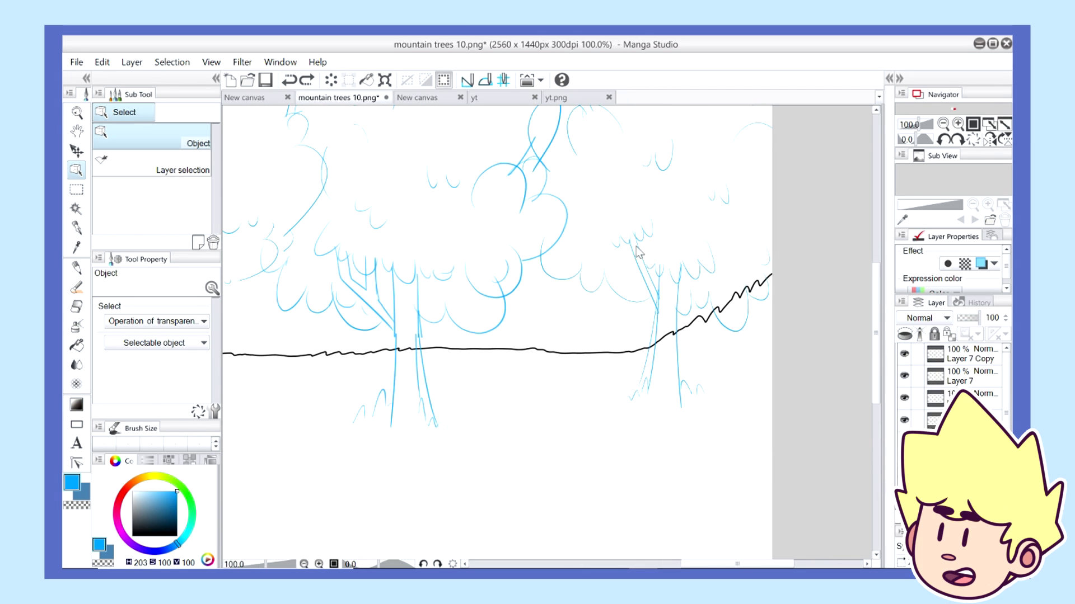
pyautogui.moveTo(631, 244); pyautogui.dragTo(627, 261)
pyautogui.scroll(-6, 635, 245)
pyautogui.scroll(3, 680, 185)
pyautogui.click(77, 307)
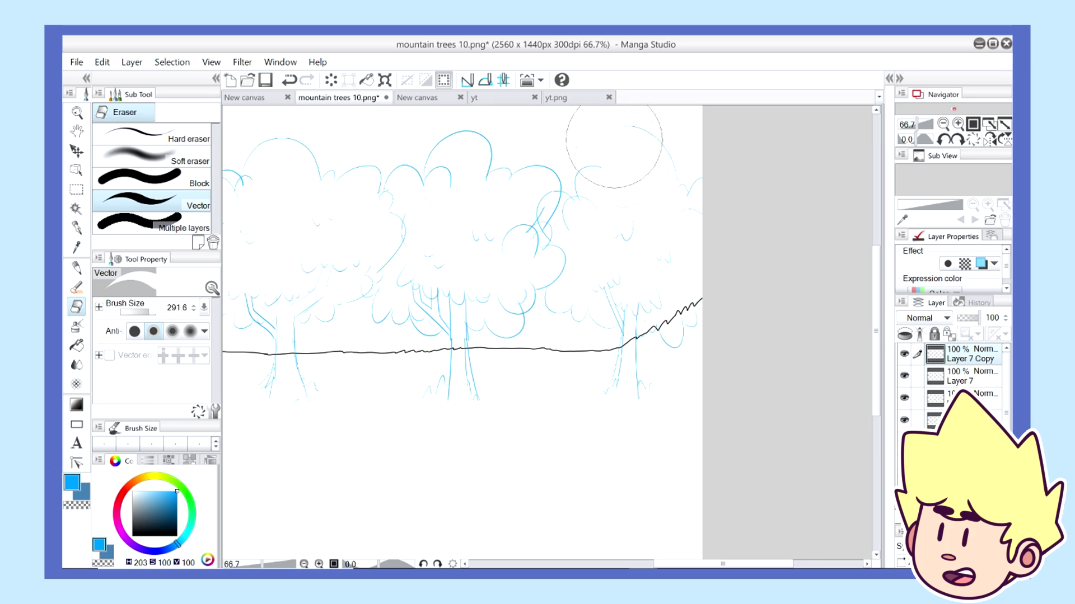
pyautogui.press('p')
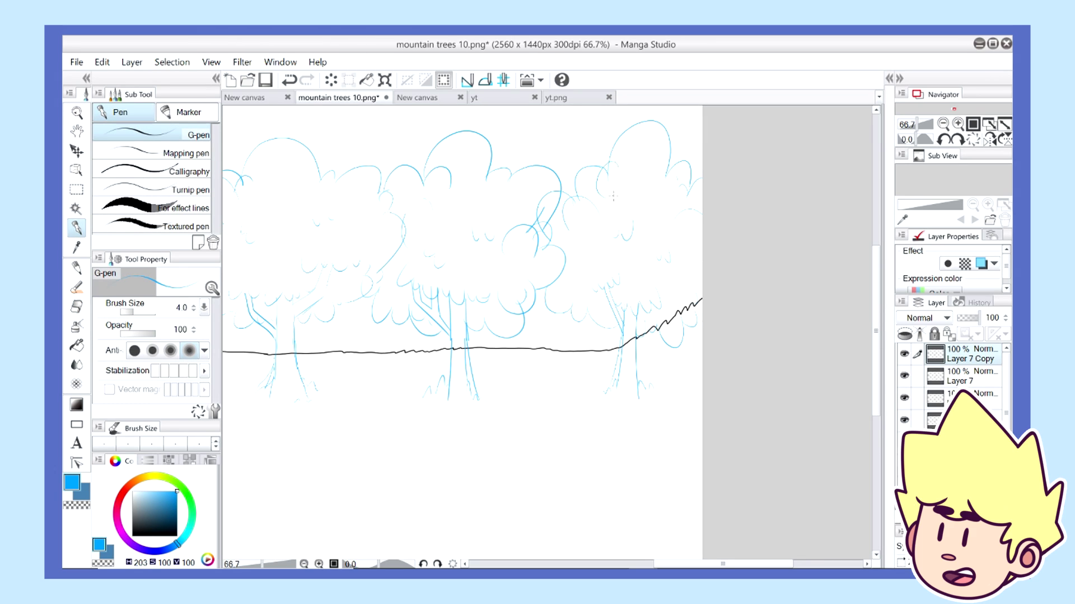
pyautogui.scroll(-3, 727, 229)
pyautogui.scroll(2, 726, 228)
pyautogui.press('e')
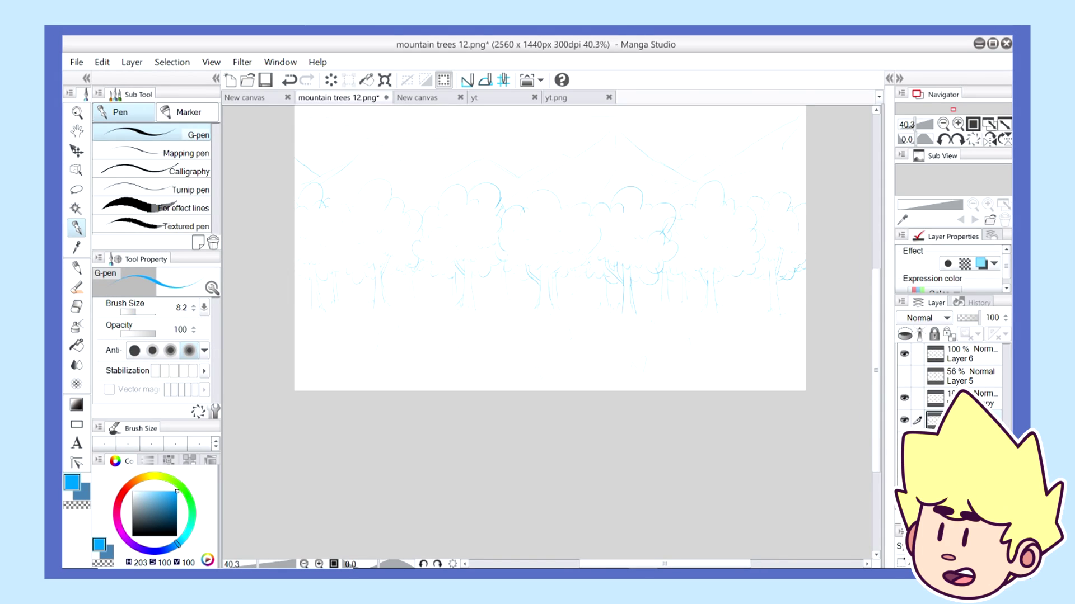
# Sketch the ground lines across the scene below the row of trees on another layer
pyautogui.click(971, 443)
pyautogui.moveTo(307, 298); pyautogui.dragTo(367, 296)
pyautogui.moveTo(365, 332); pyautogui.dragTo(717, 340)
pyautogui.scroll(-3, 518, 390)
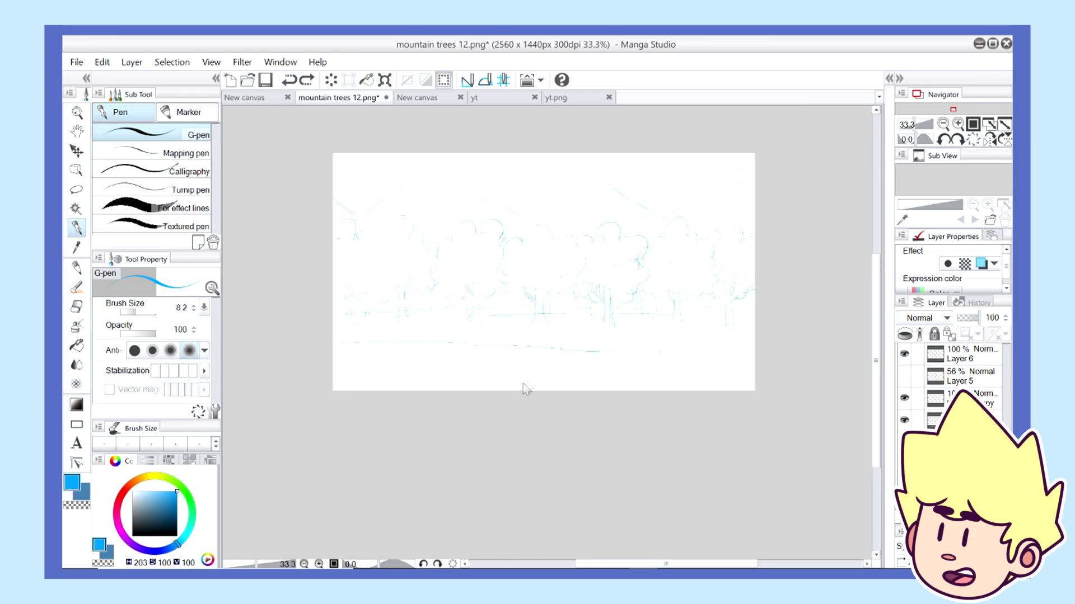
pyautogui.hotkey('ctrl', 'z')
pyautogui.scroll(2, 637, 294)
pyautogui.scroll(-2, 658, 336)
pyautogui.scroll(3, 593, 324)
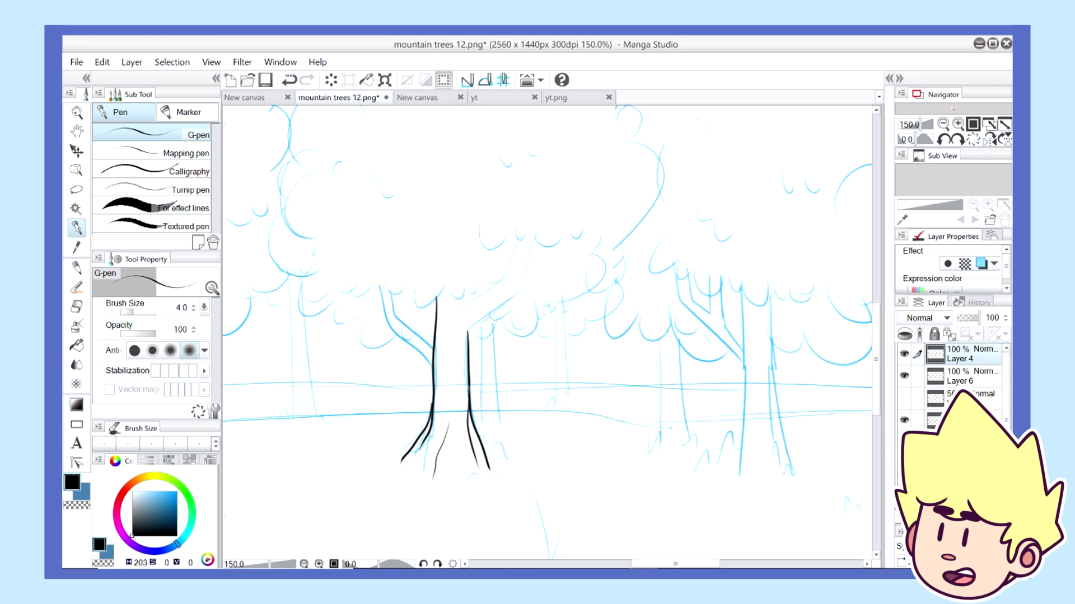
# Ink black bark lines down the middle and base of the central tree's trunk with the G-pen
pyautogui.hotkey('ctrl', 'z')
pyautogui.moveTo(442, 330); pyautogui.dragTo(437, 406)
pyautogui.moveTo(447, 369); pyautogui.dragTo(436, 427)
pyautogui.hotkey('ctrl', 'z')
pyautogui.hotkey('ctrl', 'z')
pyautogui.hotkey('ctrl', 'z')
pyautogui.moveTo(459, 336); pyautogui.dragTo(458, 397)
pyautogui.moveTo(456, 374); pyautogui.dragTo(455, 405)
pyautogui.hotkey('ctrl', 'z')
pyautogui.hotkey('ctrl', 'z')
pyautogui.moveTo(455, 341); pyautogui.dragTo(453, 405)
pyautogui.moveTo(457, 348); pyautogui.dragTo(466, 468)
pyautogui.hotkey('ctrl', 'z')
# Ink both outlines of the bent branch rising from the right side of the central tree's trunk
pyautogui.moveTo(470, 293)
pyautogui.mouseDown()
pyautogui.moveTo(469, 302)
pyautogui.moveTo(502, 280)
pyautogui.mouseUp()
pyautogui.hotkey('ctrl', 'z')
pyautogui.moveTo(519, 239); pyautogui.dragTo(502, 281)
pyautogui.hotkey('ctrl', 'z')
pyautogui.scroll(4, 425, 265)
pyautogui.moveTo(584, 222); pyautogui.dragTo(555, 303)
pyautogui.moveTo(557, 299); pyautogui.dragTo(500, 348)
pyautogui.hotkey('ctrl', 'z')
pyautogui.hotkey('ctrl', 'z')
pyautogui.moveTo(580, 225); pyautogui.dragTo(555, 294)
pyautogui.hotkey('ctrl', 'z')
pyautogui.moveTo(554, 296)
pyautogui.mouseDown()
pyautogui.moveTo(482, 366)
pyautogui.moveTo(489, 342)
pyautogui.moveTo(487, 382)
pyautogui.mouseUp()
pyautogui.hotkey('ctrl', 'z')
# Add short black bark lines inside the bent branch of the central tree
pyautogui.moveTo(519, 310); pyautogui.dragTo(491, 333)
pyautogui.hotkey('ctrl', 'z')
pyautogui.moveTo(528, 298)
pyautogui.mouseDown()
pyautogui.moveTo(501, 320)
pyautogui.moveTo(549, 289)
pyautogui.mouseUp()
pyautogui.moveTo(562, 248); pyautogui.dragTo(549, 284)
pyautogui.hotkey('ctrl', 'z')
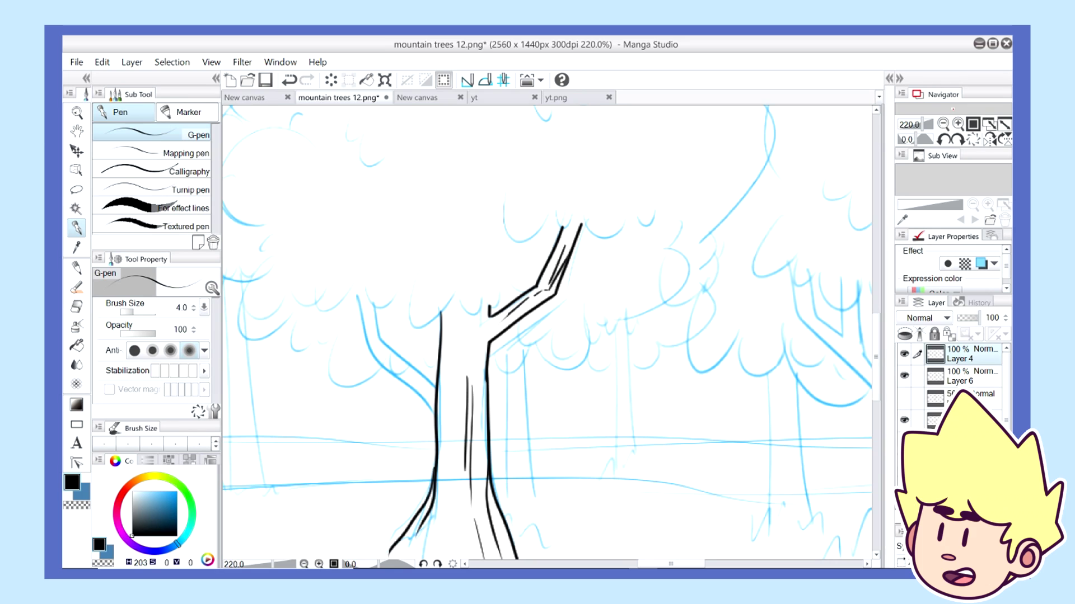
pyautogui.scroll(-7, 565, 219)
pyautogui.scroll(7, 524, 260)
pyautogui.moveTo(513, 235); pyautogui.dragTo(510, 297)
pyautogui.hotkey('ctrl', 'z')
pyautogui.hotkey('ctrl', 'z')
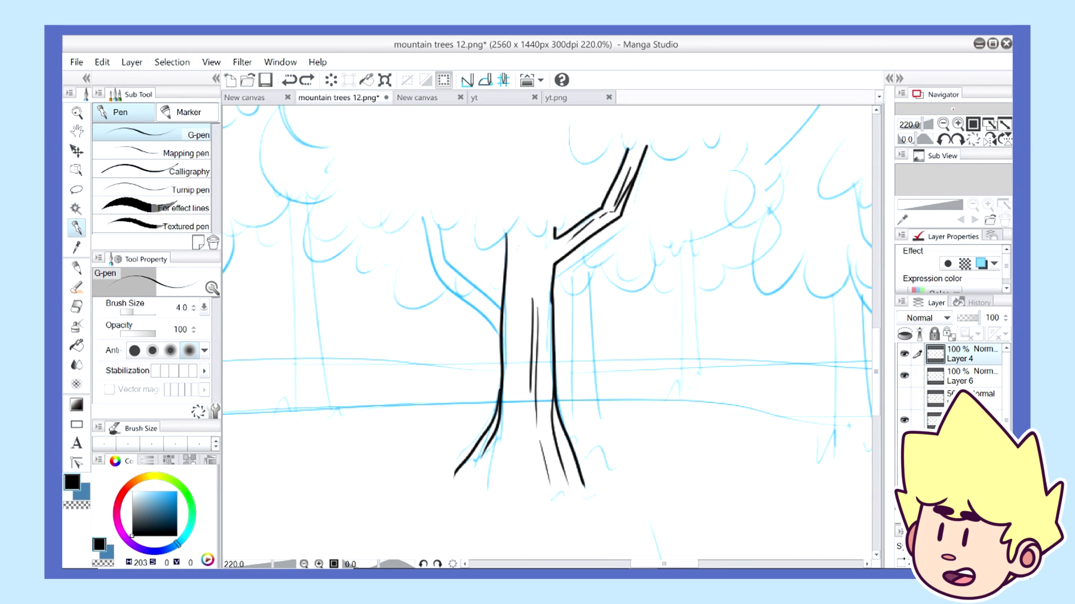
pyautogui.moveTo(516, 236); pyautogui.dragTo(532, 297)
pyautogui.moveTo(528, 268)
pyautogui.mouseDown()
pyautogui.moveTo(537, 298)
pyautogui.moveTo(510, 380)
pyautogui.mouseUp()
pyautogui.hotkey('ctrl', 'z')
pyautogui.hotkey('ctrl', 'z')
# Ink bark lines along the left side and near the top of the central tree's trunk
pyautogui.scroll(-7, 582, 207)
pyautogui.scroll(8, 575, 223)
pyautogui.moveTo(526, 275); pyautogui.dragTo(512, 368)
pyautogui.hotkey('ctrl', 'z')
pyautogui.moveTo(521, 308); pyautogui.dragTo(509, 374)
pyautogui.scroll(-7, 540, 240)
pyautogui.scroll(7, 549, 224)
pyautogui.moveTo(501, 231); pyautogui.dragTo(499, 271)
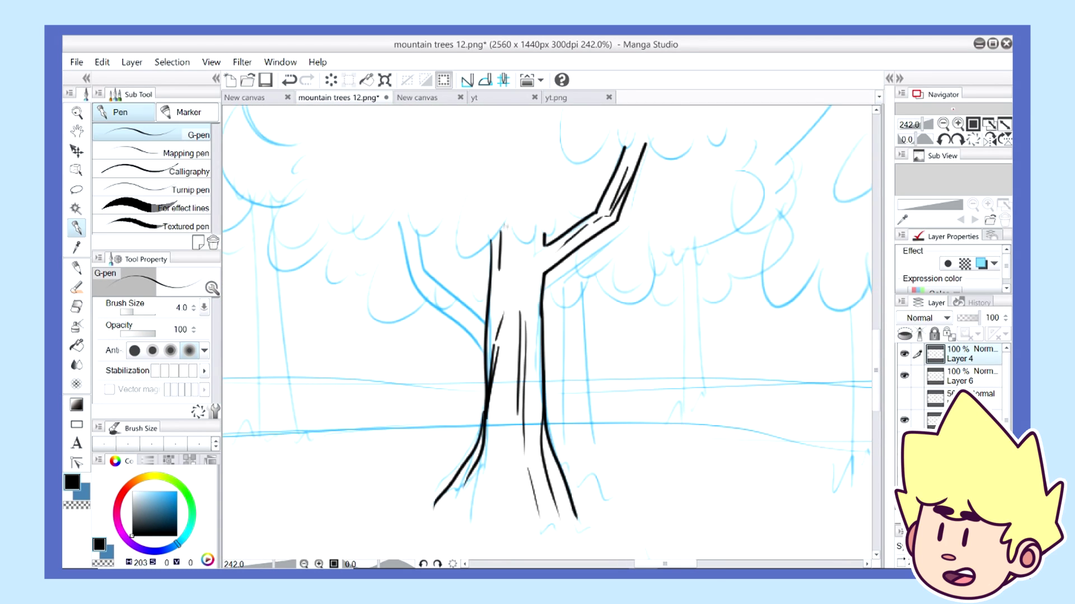
# Ink the scalloped foliage edge over the top of the central tree's trunk, extending to its left
pyautogui.moveTo(464, 197)
pyautogui.mouseDown()
pyautogui.moveTo(478, 258)
pyautogui.moveTo(470, 254)
pyautogui.moveTo(563, 217)
pyautogui.mouseUp()
pyautogui.hotkey('ctrl', 'z')
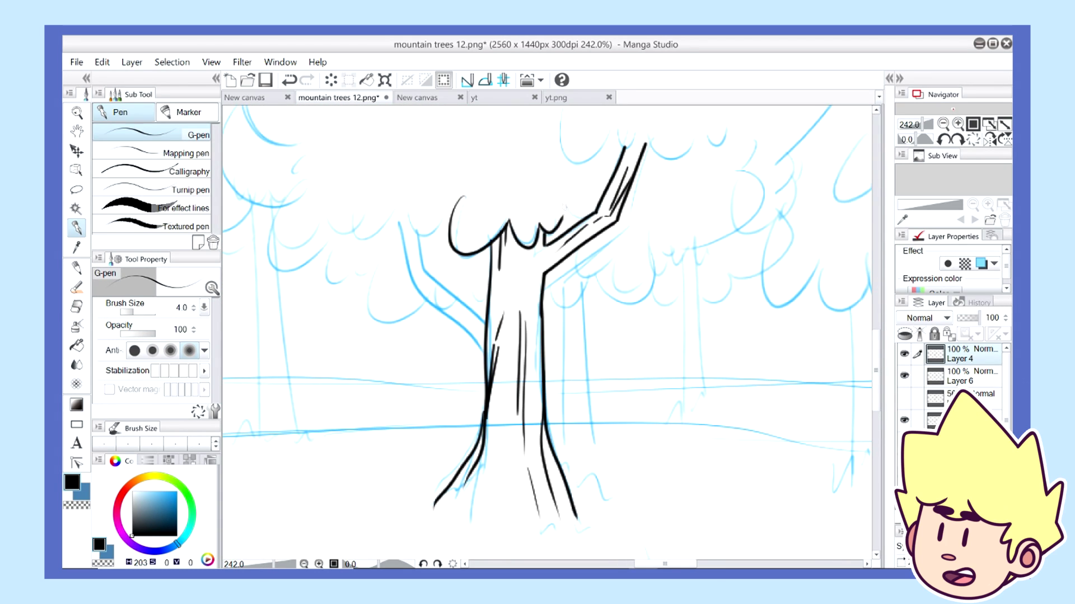
pyautogui.moveTo(412, 203); pyautogui.dragTo(453, 216)
pyautogui.hotkey('ctrl', 'z')
pyautogui.hscroll(-5, 456, 216)
pyautogui.moveTo(529, 197); pyautogui.dragTo(567, 225)
pyautogui.hotkey('ctrl', 'z')
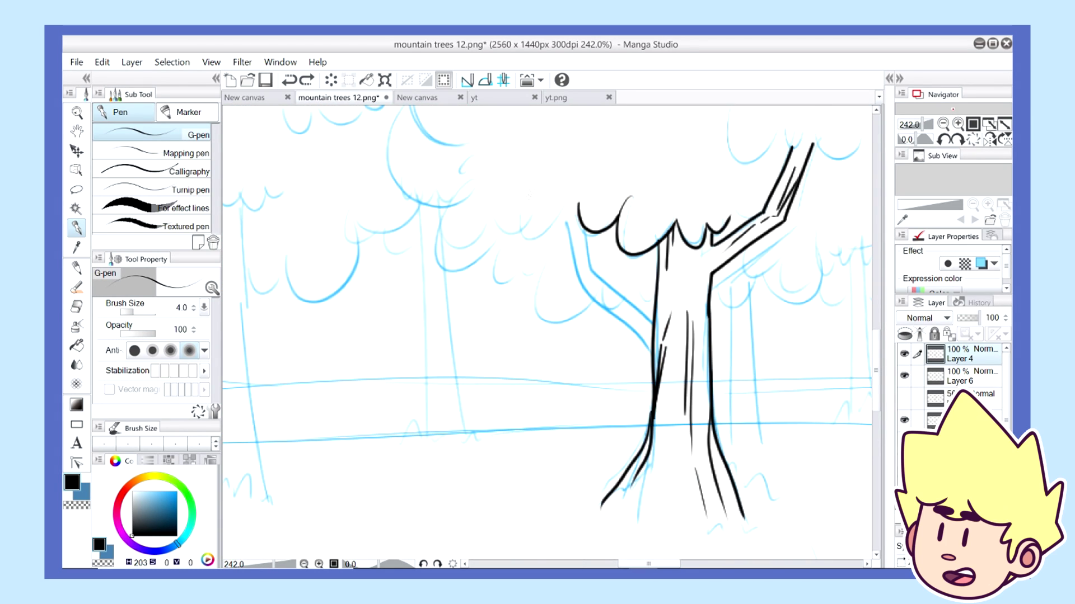
# Continue inking the foliage underside to the left of the central tree's trunk, following the blue sketch
pyautogui.moveTo(537, 185)
pyautogui.mouseDown()
pyautogui.moveTo(539, 225)
pyautogui.moveTo(579, 203)
pyautogui.mouseUp()
pyautogui.hotkey('ctrl', 'z')
pyautogui.moveTo(502, 185)
pyautogui.mouseDown()
pyautogui.moveTo(536, 182)
pyautogui.moveTo(531, 215)
pyautogui.moveTo(590, 271)
pyautogui.mouseUp()
pyautogui.hotkey('ctrl', 'z')
pyautogui.hotkey('ctrl', 'z')
pyautogui.hotkey('ctrl', 'z')
pyautogui.moveTo(586, 230); pyautogui.dragTo(591, 269)
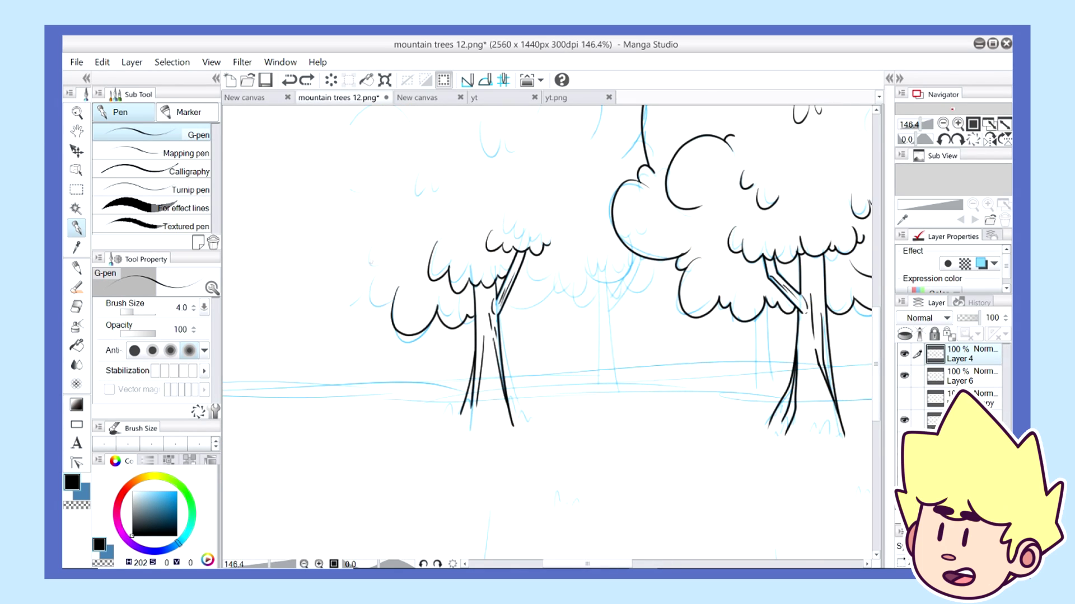
# Ink the rounded bumps along the left side of the left tree's crown
pyautogui.moveTo(384, 252)
pyautogui.mouseDown()
pyautogui.moveTo(391, 309)
pyautogui.moveTo(348, 180)
pyautogui.mouseUp()
pyautogui.scroll(3, 348, 184)
pyautogui.hotkey('ctrl', 'z')
pyautogui.moveTo(378, 339); pyautogui.dragTo(352, 256)
pyautogui.hotkey('ctrl', 'z')
pyautogui.hotkey('ctrl', 'z')
pyautogui.moveTo(348, 254); pyautogui.dragTo(411, 199)
pyautogui.scroll(1, 397, 207)
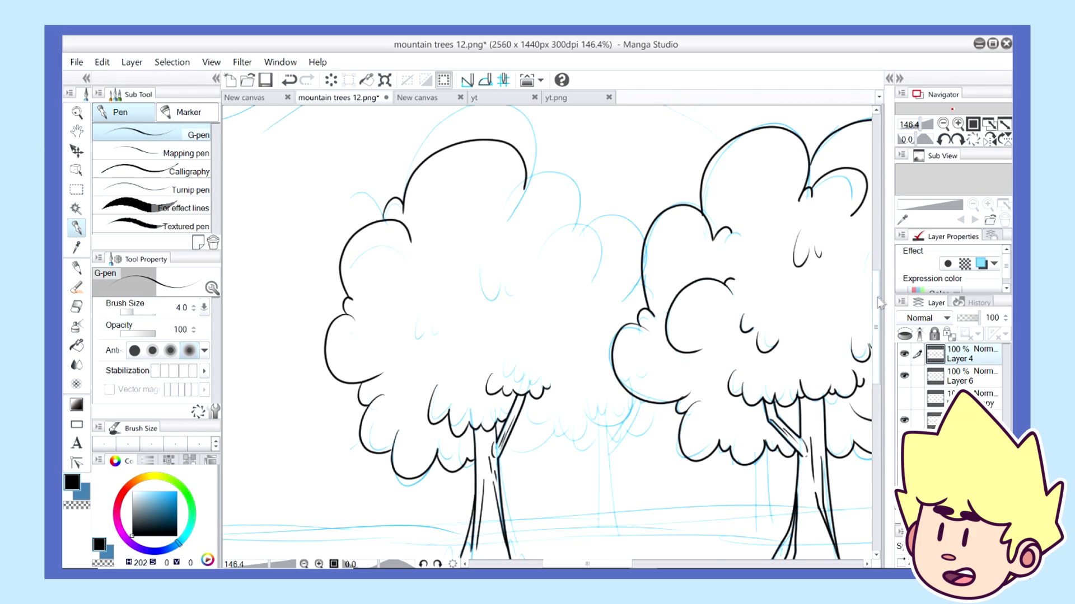
# Ink the large rounded top and the right-hand bumps of the left tree's crown
pyautogui.moveTo(877, 298); pyautogui.dragTo(877, 273)
pyautogui.hotkey('ctrl', 'z')
pyautogui.moveTo(406, 305)
pyautogui.mouseDown()
pyautogui.moveTo(547, 275)
pyautogui.moveTo(529, 297)
pyautogui.mouseUp()
pyautogui.hotkey('ctrl', 'z')
pyautogui.moveTo(544, 276); pyautogui.dragTo(582, 319)
pyautogui.moveTo(532, 359)
pyautogui.mouseDown()
pyautogui.moveTo(600, 343)
pyautogui.moveTo(604, 351)
pyautogui.mouseUp()
pyautogui.hotkey('ctrl', 'z')
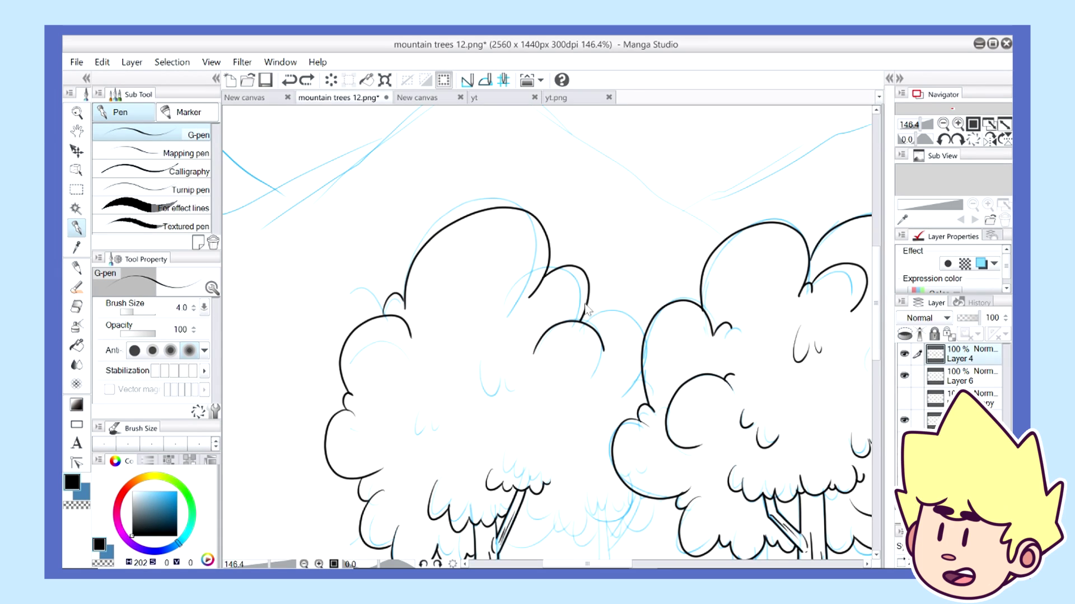
# Ink a foliage arc joining the left tree's crown to the neighbouring tree, and switch to the Vector eraser
pyautogui.moveTo(587, 306); pyautogui.dragTo(650, 320)
pyautogui.hotkey('ctrl', 'z')
pyautogui.hotkey('ctrl', 'z')
pyautogui.press('e')
pyautogui.moveTo(876, 278); pyautogui.dragTo(876, 294)
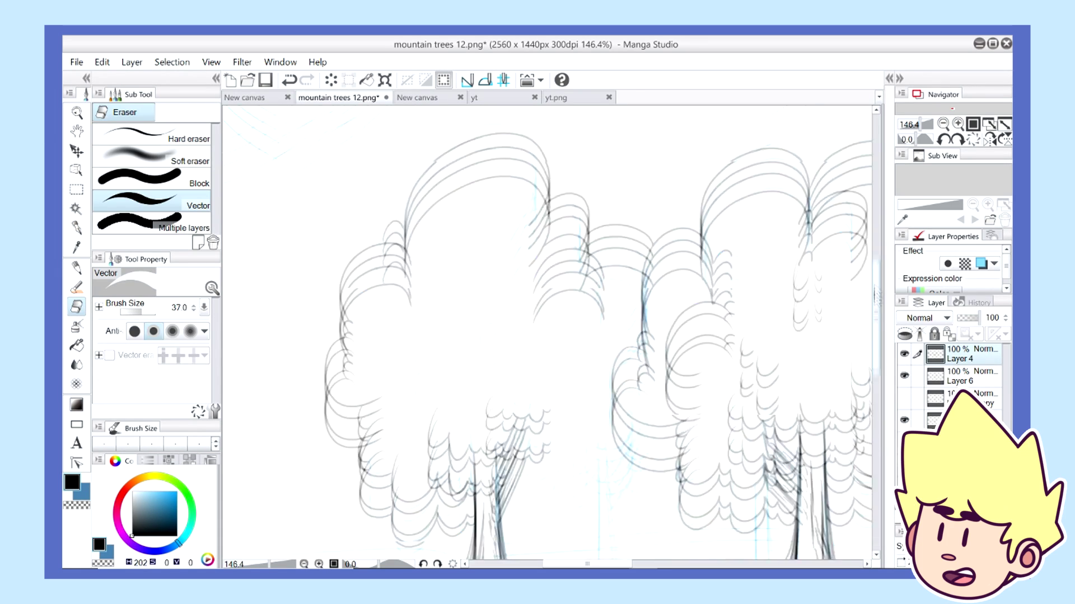
# Ink a rounded lobe and small leaf marks inside the leftmost tree's crown, and the foliage underside right of its trunk
pyautogui.click(76, 228)
pyautogui.moveTo(371, 247); pyautogui.dragTo(428, 344)
pyautogui.hotkey('ctrl', 'z')
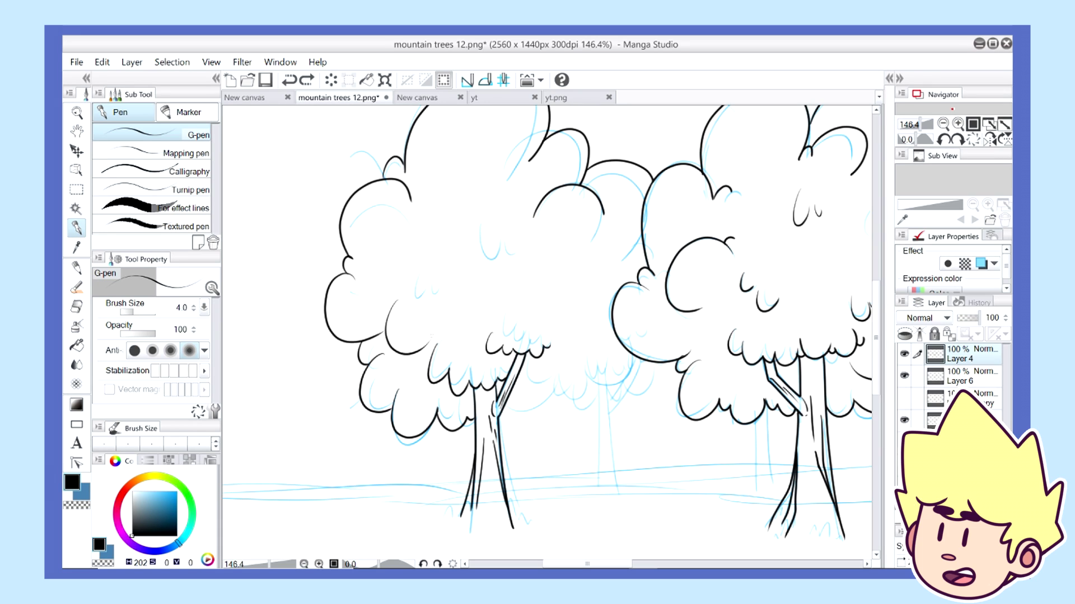
pyautogui.hotkey('ctrl', 'z')
pyautogui.moveTo(396, 302)
pyautogui.mouseDown()
pyautogui.moveTo(416, 359)
pyautogui.moveTo(417, 351)
pyautogui.mouseUp()
pyautogui.hotkey('ctrl', 'z')
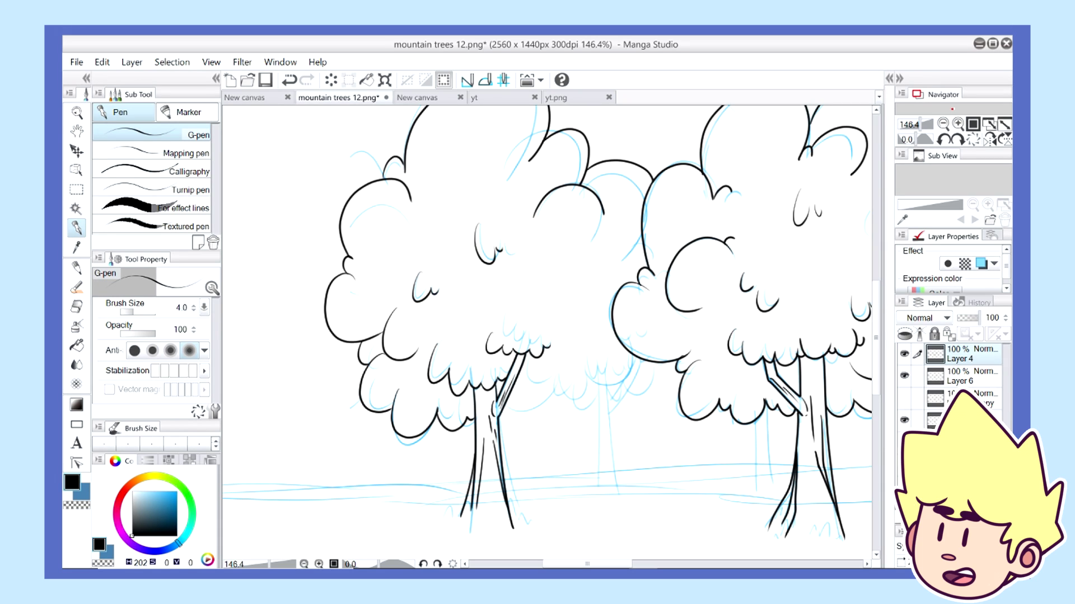
pyautogui.scroll(-4, 584, 254)
pyautogui.scroll(4, 601, 300)
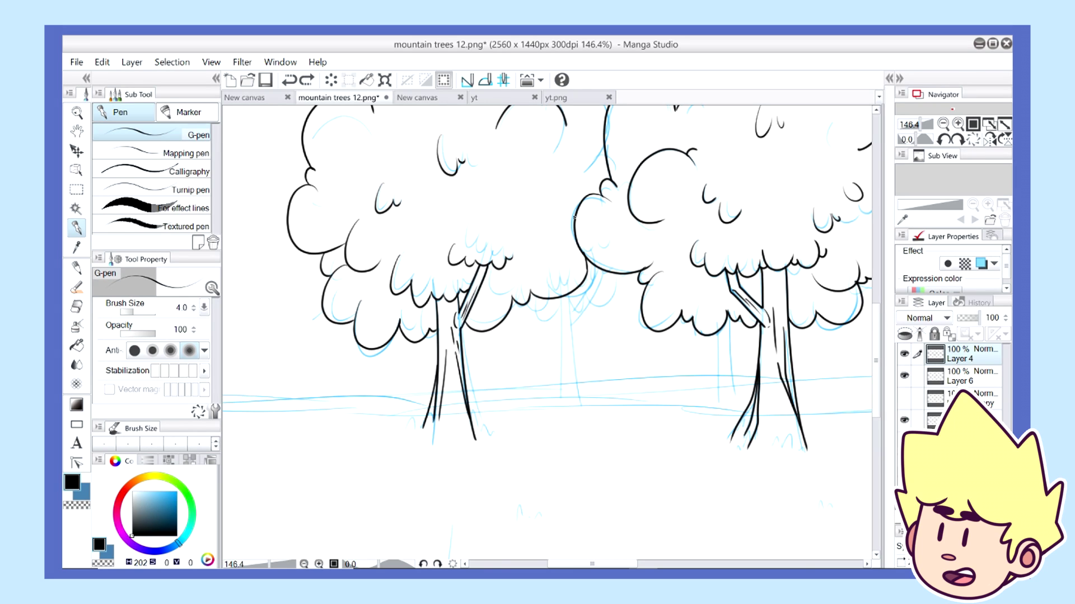
# Review the whole row of inked trees with the blue sketch on Layer 6 hidden, and show the sketch again
pyautogui.scroll(-4, 672, 251)
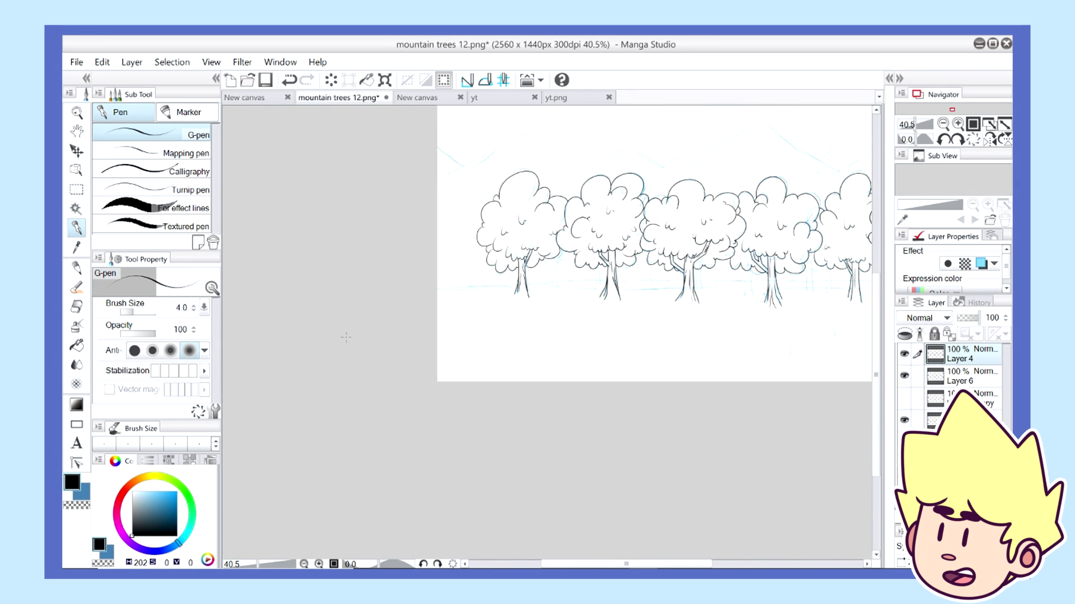
pyautogui.scroll(-1, 346, 337)
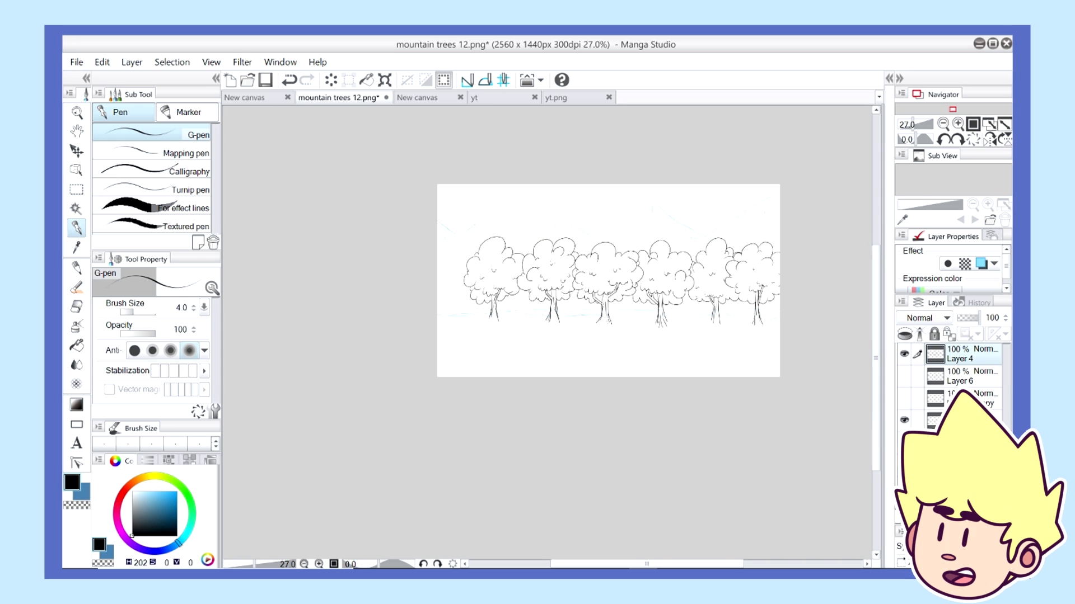
pyautogui.scroll(1, 482, 228)
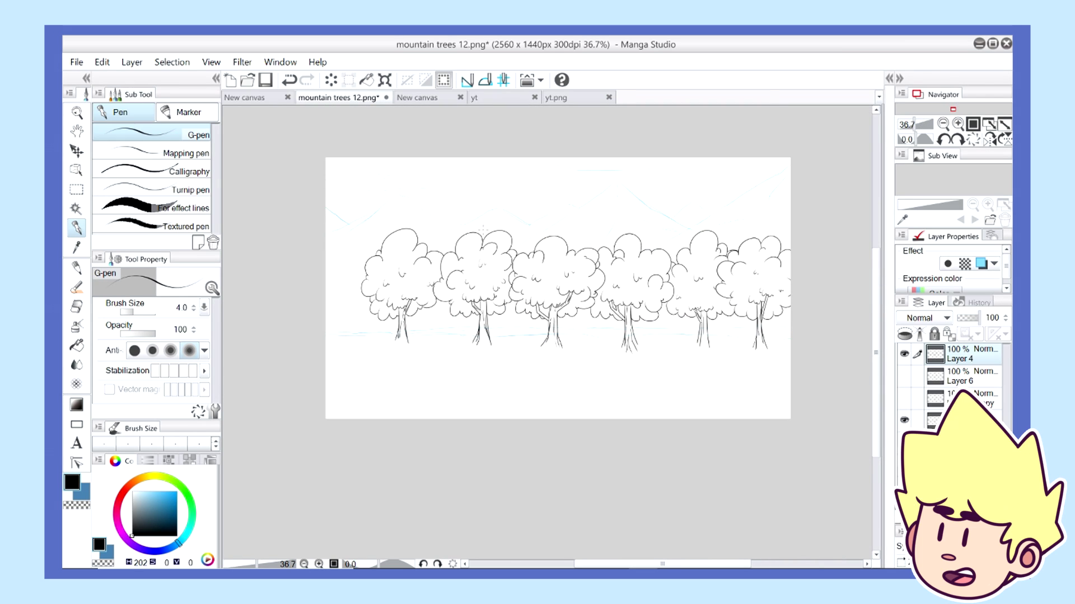
pyautogui.moveTo(483, 229); pyautogui.dragTo(503, 221)
pyautogui.scroll(-1, 503, 256)
pyautogui.scroll(1, 547, 269)
pyautogui.moveTo(595, 308); pyautogui.dragTo(674, 324)
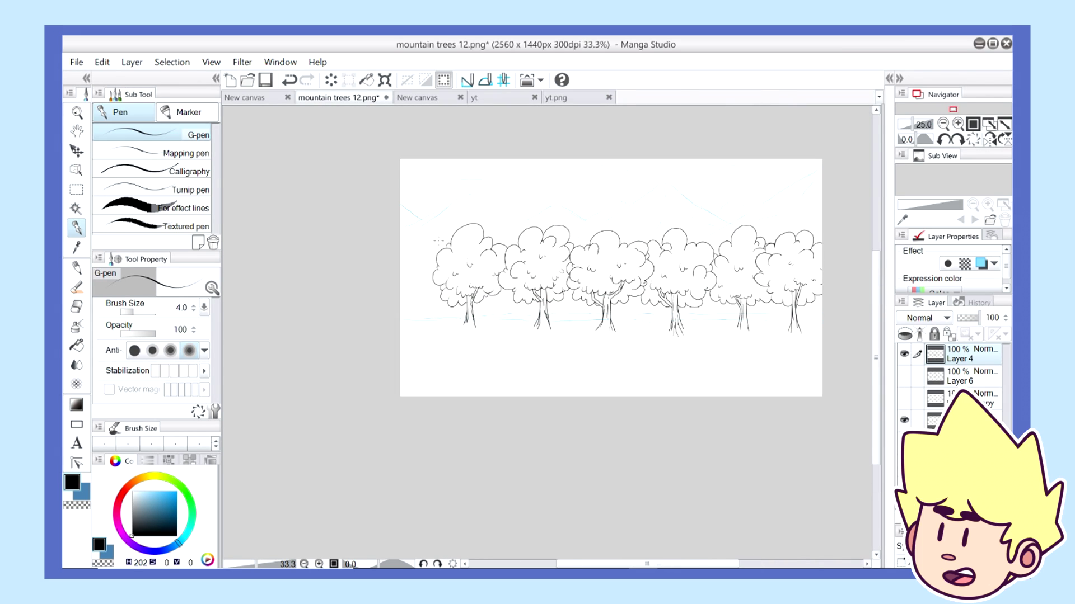
pyautogui.click(905, 376)
pyautogui.scroll(4, 403, 246)
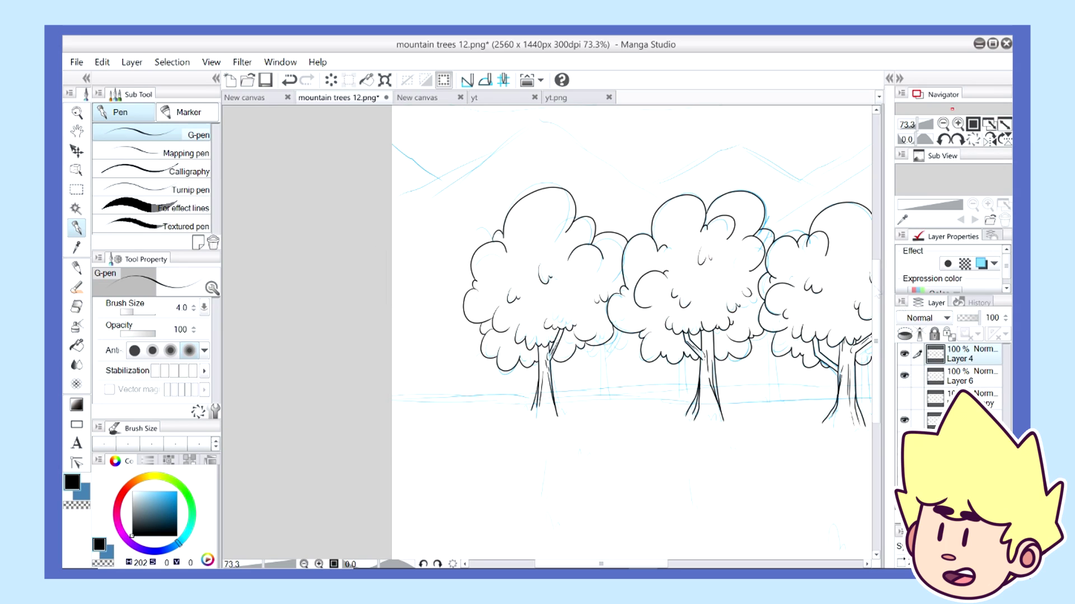
pyautogui.hotkey('ctrl', 'z')
pyautogui.scroll(3, 452, 386)
pyautogui.moveTo(418, 330)
pyautogui.mouseDown()
pyautogui.moveTo(418, 430)
pyautogui.moveTo(445, 435)
pyautogui.mouseUp()
pyautogui.hotkey('ctrl', 'z')
pyautogui.moveTo(432, 334); pyautogui.dragTo(434, 433)
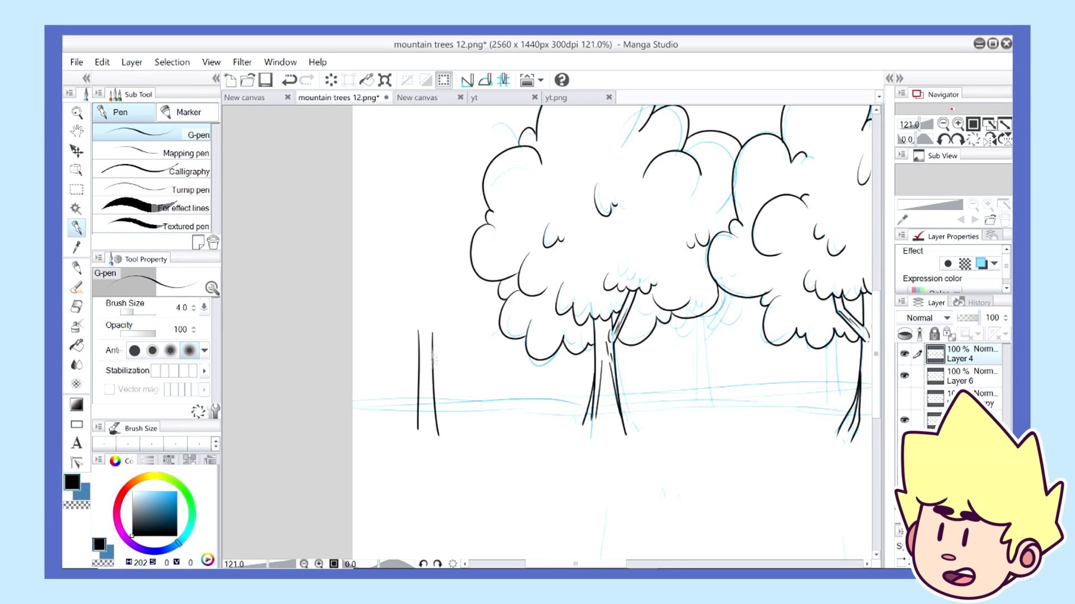
pyautogui.hotkey('ctrl', 'z')
pyautogui.moveTo(432, 314)
pyautogui.mouseDown()
pyautogui.moveTo(439, 432)
pyautogui.moveTo(415, 436)
pyautogui.mouseUp()
pyautogui.hotkey('ctrl', 'z')
pyautogui.hotkey('ctrl', 'z')
pyautogui.moveTo(431, 318); pyautogui.dragTo(435, 428)
pyautogui.hotkey('ctrl', 'z')
pyautogui.hotkey('ctrl', 'z')
# Ink the flared trunk and left-leaning branch of a new tree in the empty space at the canvas's left edge
pyautogui.moveTo(420, 317); pyautogui.dragTo(411, 398)
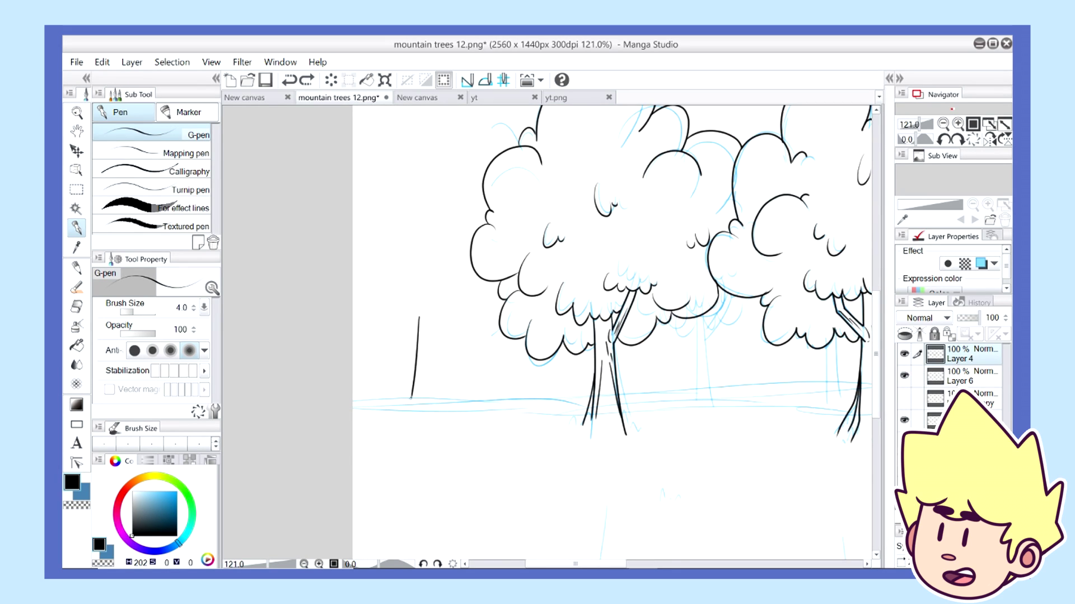
pyautogui.hotkey('ctrl', 'z')
pyautogui.hotkey('ctrl', 'z')
pyautogui.moveTo(427, 349); pyautogui.dragTo(417, 423)
pyautogui.moveTo(431, 364); pyautogui.dragTo(446, 424)
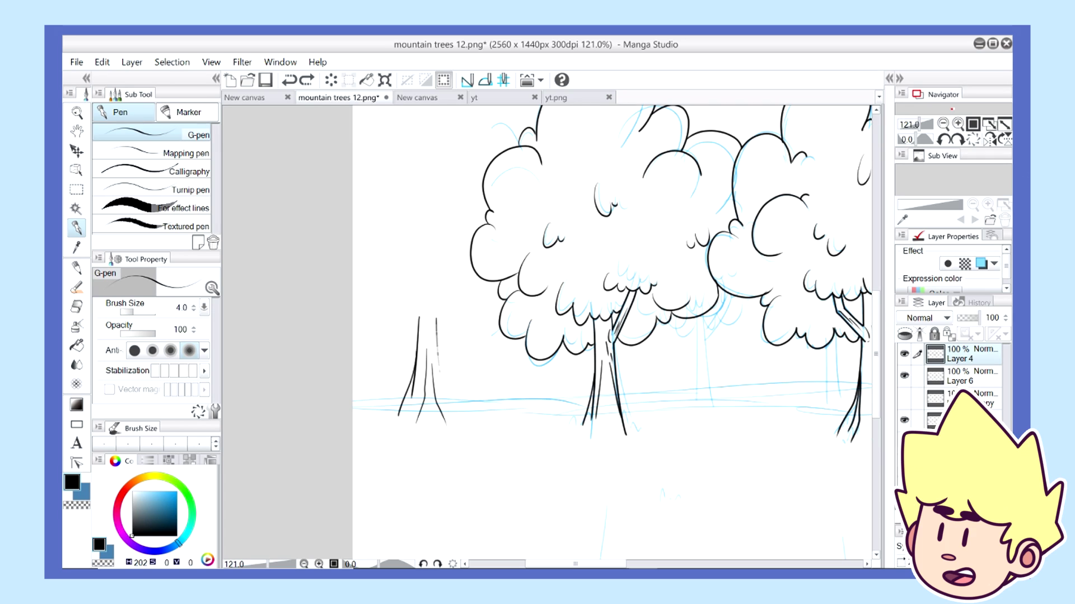
pyautogui.moveTo(436, 319); pyautogui.dragTo(450, 424)
pyautogui.press('e')
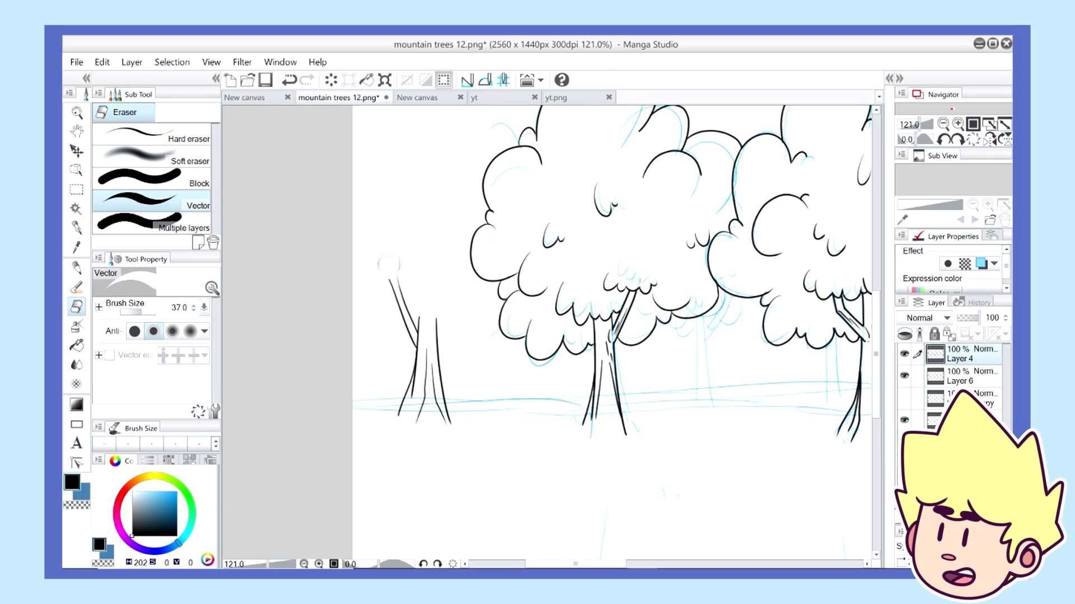
# Ink scalloped foliage around the new tree's branch and trunk, and begin the bumps of its crown
pyautogui.press('p')
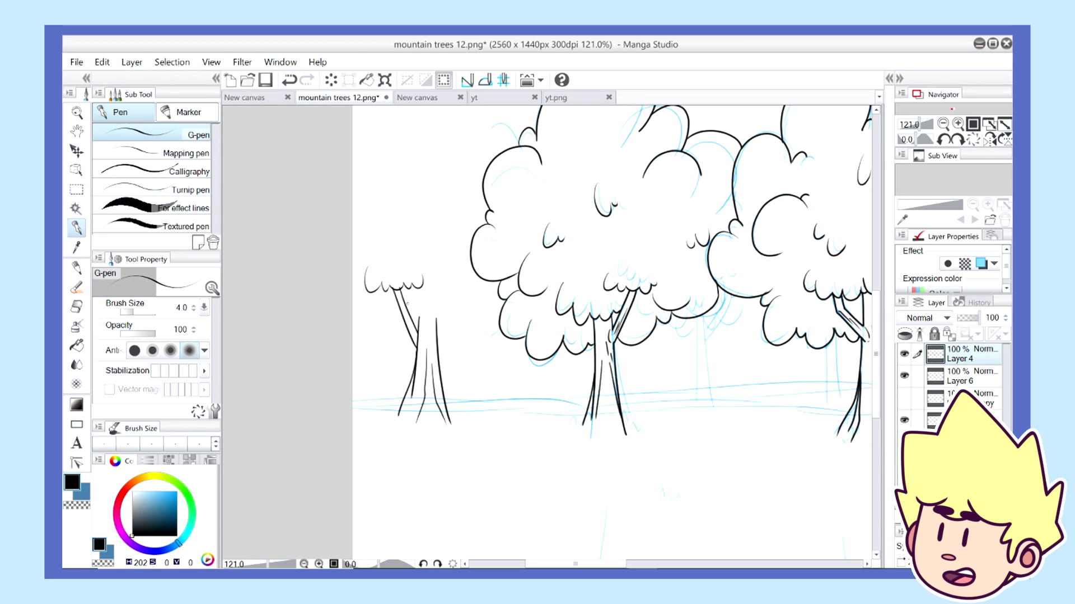
pyautogui.press('e')
pyautogui.press('p')
pyautogui.scroll(3, 613, 330)
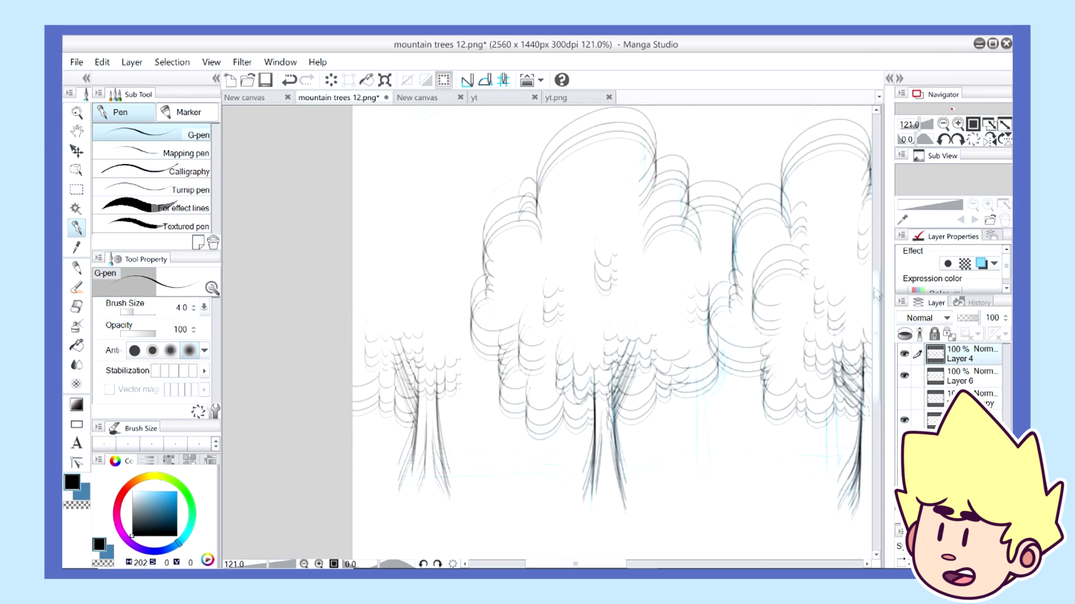
pyautogui.hotkey('ctrl', 'z')
pyautogui.moveTo(353, 279)
pyautogui.mouseDown()
pyautogui.moveTo(371, 292)
pyautogui.moveTo(419, 273)
pyautogui.mouseUp()
pyautogui.moveTo(426, 260); pyautogui.dragTo(477, 240)
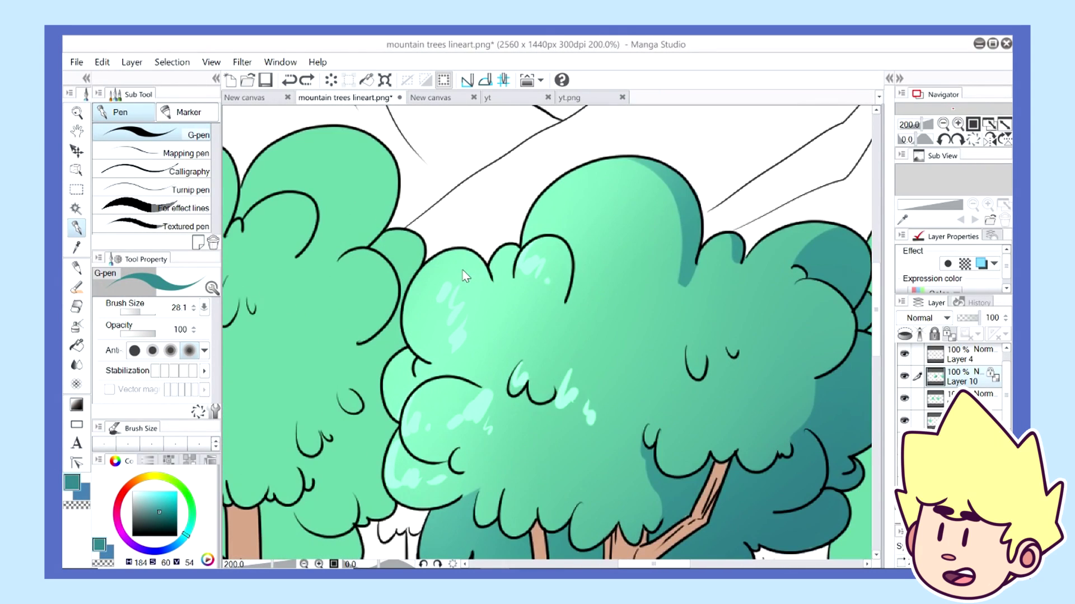
pyautogui.keyDown('alt'); pyautogui.click(444, 293); pyautogui.keyUp('alt')
pyautogui.moveTo(424, 271); pyautogui.dragTo(387, 417)
pyautogui.hotkey('ctrl', 'z')
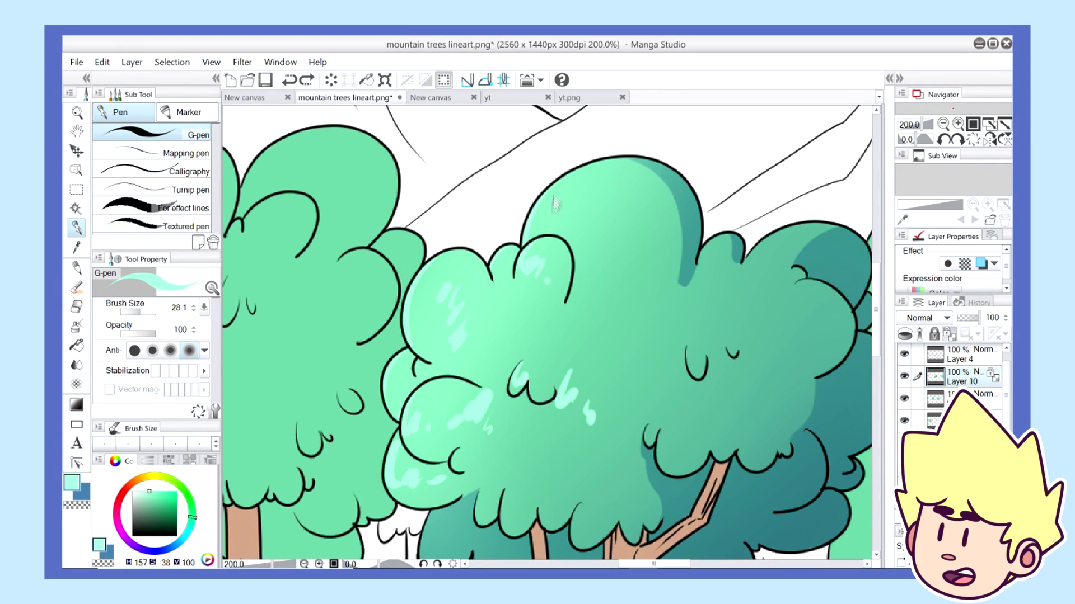
# Paint muted teal shadow on the rightmost tree's upper-right lobe and a short arc beside its branch on Layer 10
pyautogui.scroll(-18, 587, 190)
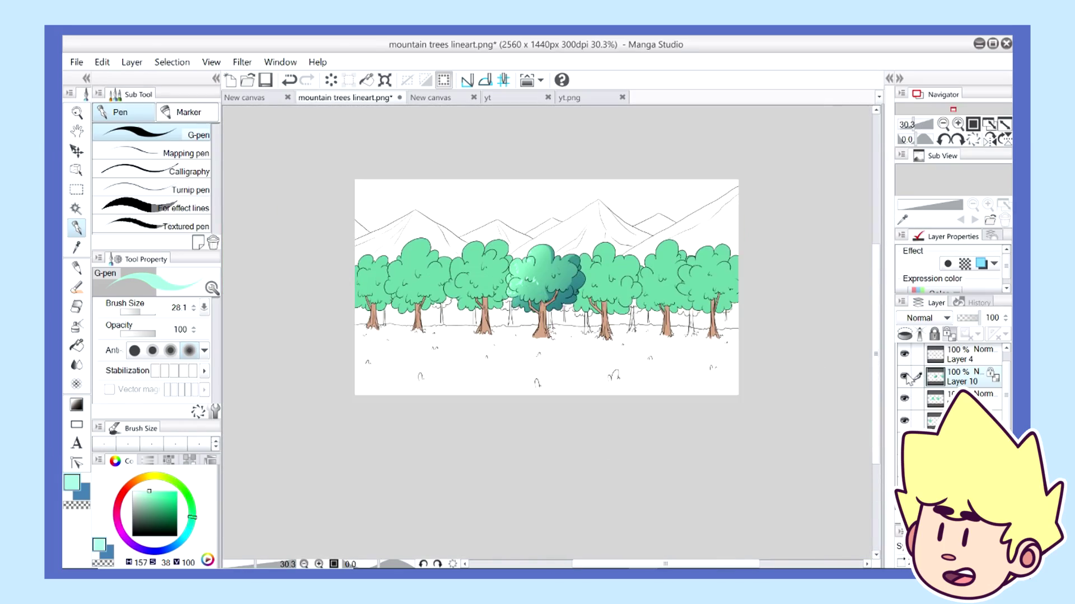
pyautogui.scroll(3, 767, 297)
pyautogui.scroll(2, 771, 309)
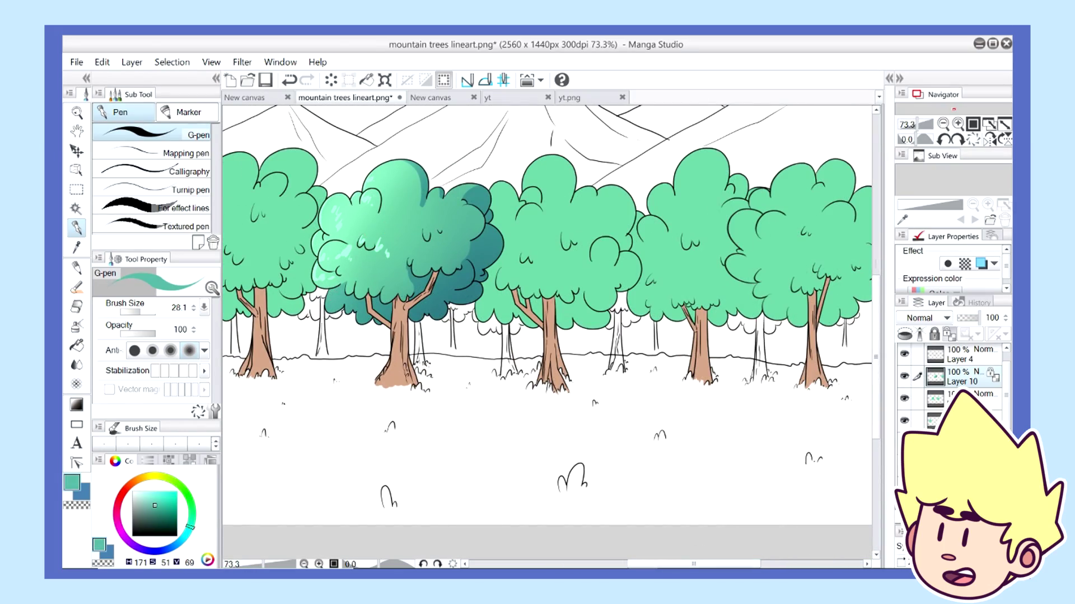
pyautogui.scroll(4, 771, 280)
pyautogui.moveTo(669, 263)
pyautogui.mouseDown()
pyautogui.moveTo(632, 296)
pyautogui.moveTo(599, 380)
pyautogui.mouseUp()
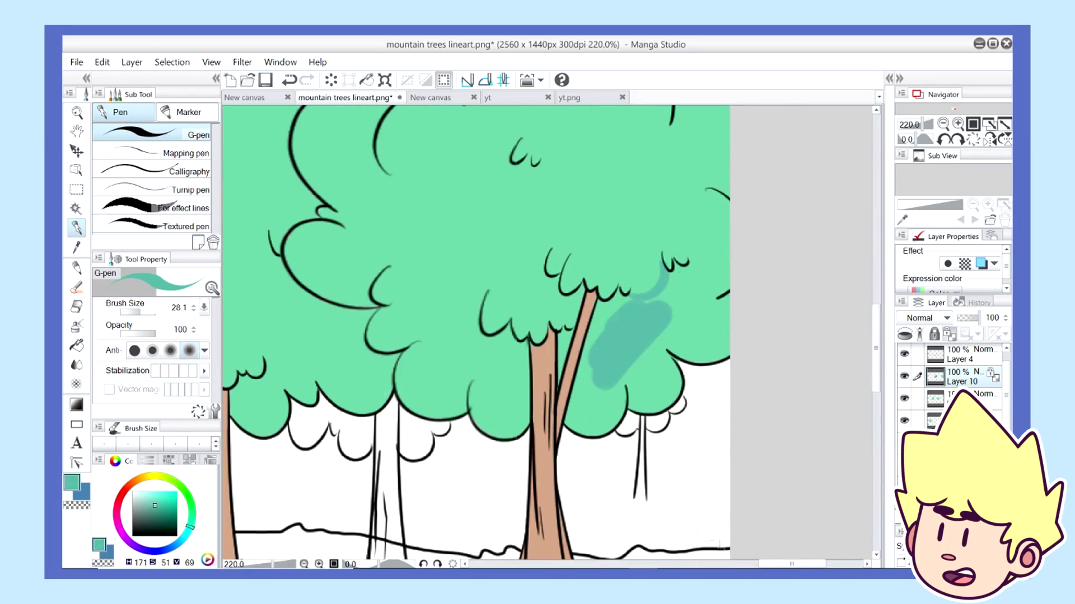
pyautogui.moveTo(604, 298)
pyautogui.mouseDown()
pyautogui.moveTo(633, 267)
pyautogui.moveTo(654, 273)
pyautogui.moveTo(631, 182)
pyautogui.moveTo(722, 170)
pyautogui.moveTo(695, 265)
pyautogui.moveTo(709, 304)
pyautogui.mouseUp()
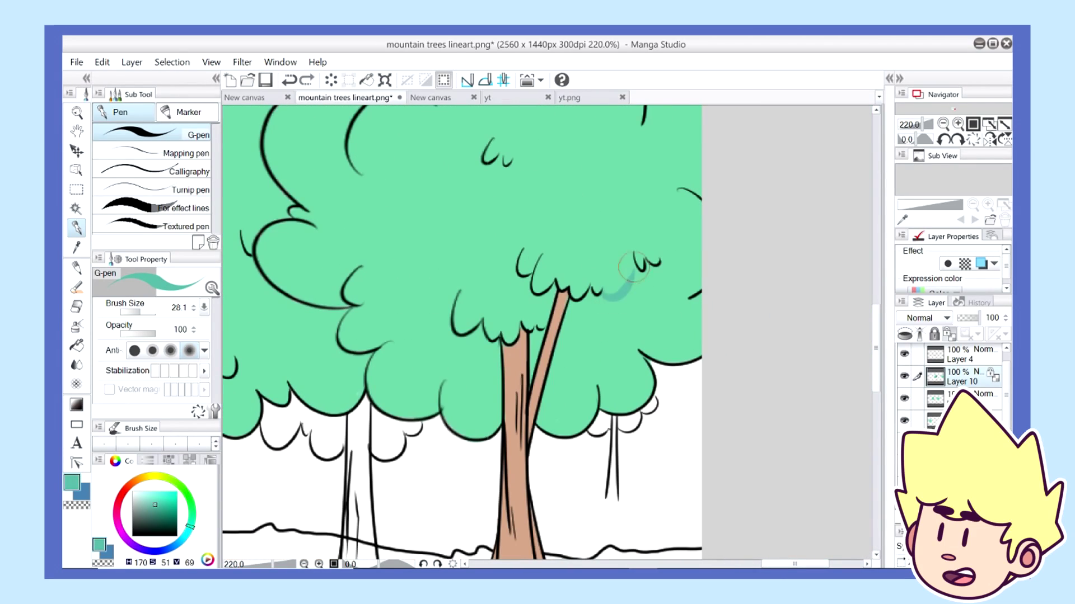
pyautogui.scroll(2, 650, 265)
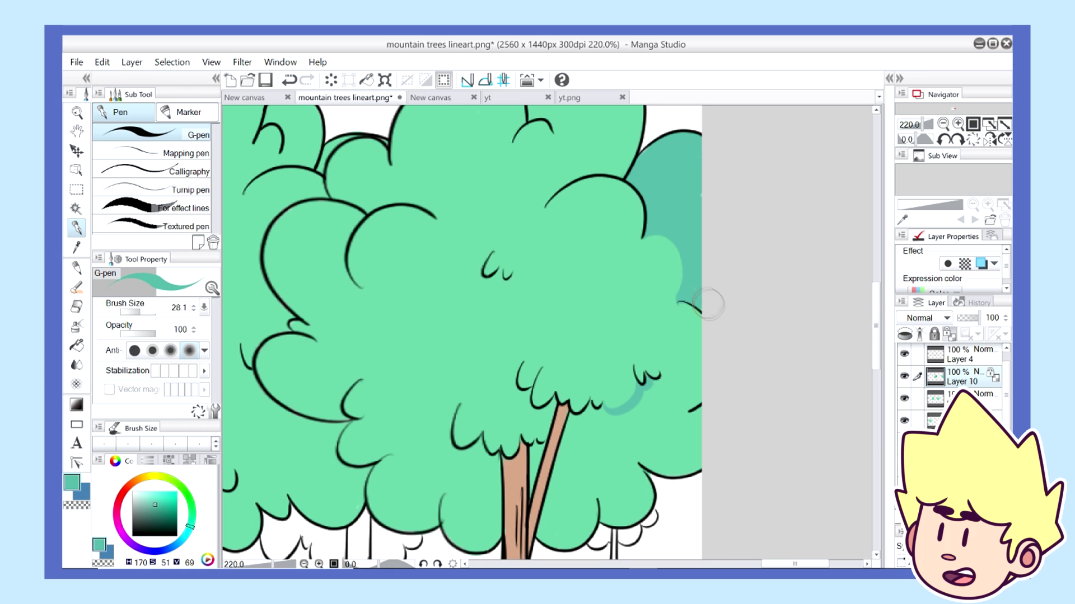
# Extend the teal shadow edge from the rightmost tree's small leaf bumps to the canvas edge
pyautogui.moveTo(876, 336); pyautogui.dragTo(876, 352)
pyautogui.moveTo(644, 380)
pyautogui.mouseDown()
pyautogui.moveTo(697, 337)
pyautogui.moveTo(697, 352)
pyautogui.mouseUp()
pyautogui.scroll(-1, 712, 280)
pyautogui.scroll(2, 667, 334)
pyautogui.scroll(5, 666, 333)
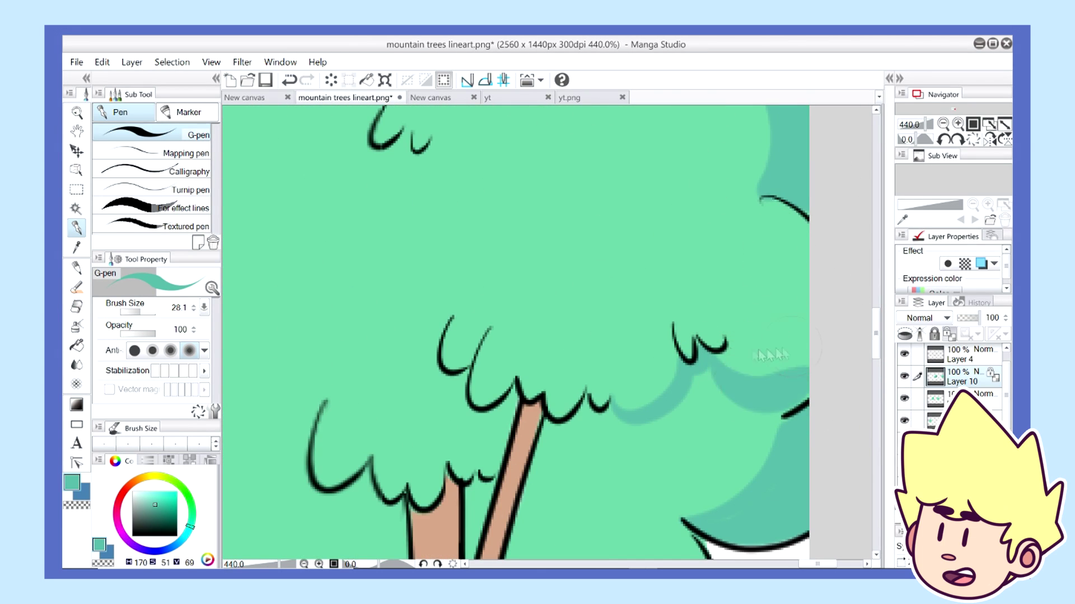
# Fill the rightmost tree's lower foliage around the trunk with teal shadow, touching up its edge with sampled colours
pyautogui.scroll(-2, 732, 240)
pyautogui.moveTo(732, 240)
pyautogui.mouseDown()
pyautogui.moveTo(680, 341)
pyautogui.moveTo(583, 386)
pyautogui.mouseUp()
pyautogui.scroll(-2, 582, 386)
pyautogui.moveTo(593, 224)
pyautogui.mouseDown()
pyautogui.moveTo(607, 193)
pyautogui.moveTo(504, 358)
pyautogui.moveTo(538, 448)
pyautogui.mouseUp()
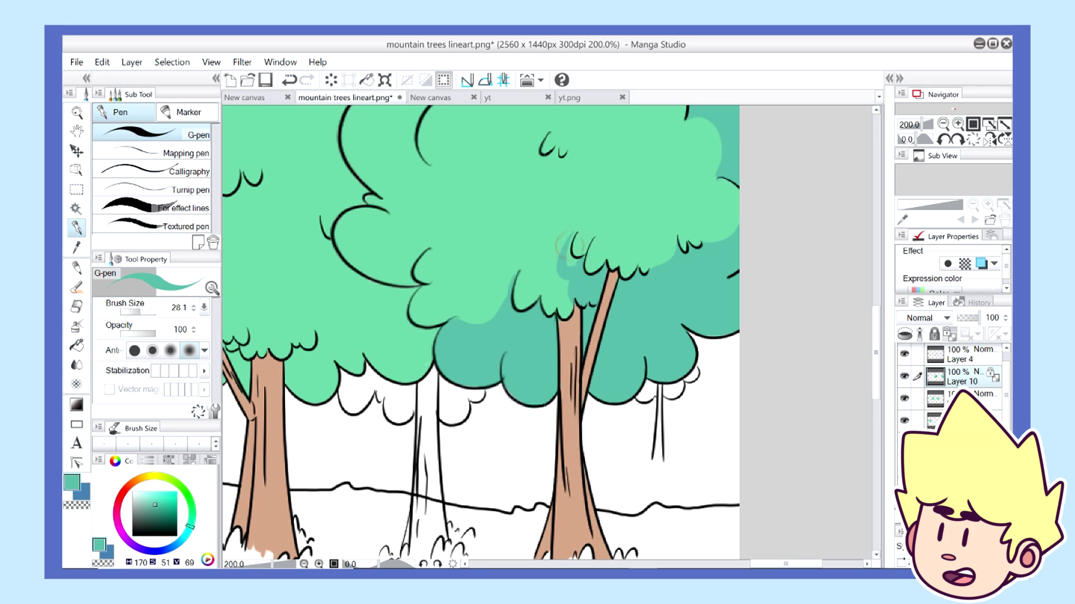
pyautogui.keyDown('alt'); pyautogui.click(580, 237); pyautogui.keyUp('alt')
pyautogui.keyDown('alt'); pyautogui.click(570, 240); pyautogui.keyUp('alt')
# Shade the rounded lobe at the top right of the rightmost tree's crown in teal and sample the base green
pyautogui.scroll(-8, 621, 228)
pyautogui.scroll(6, 605, 232)
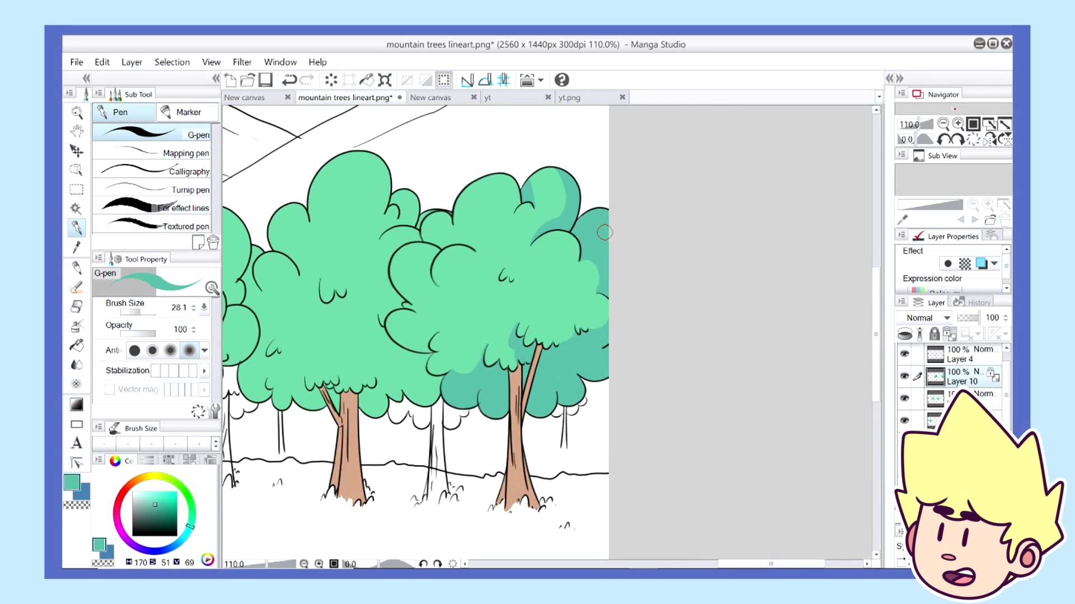
pyautogui.moveTo(527, 198); pyautogui.dragTo(559, 182)
pyautogui.keyDown('alt'); pyautogui.click(528, 205); pyautogui.keyUp('alt')
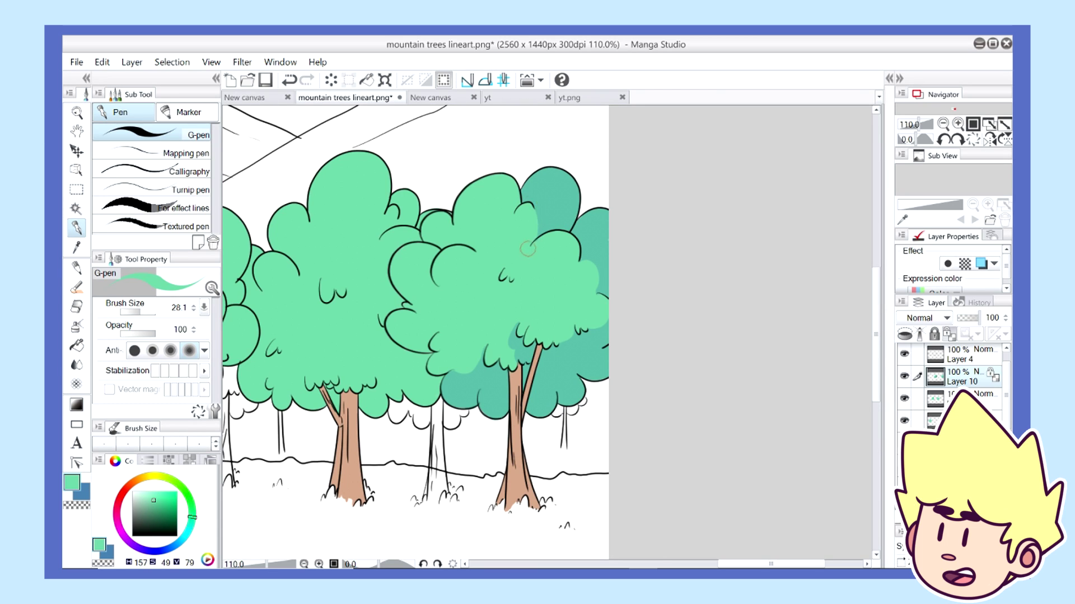
# Sample the darker teal shadow colour from the shaded central tree
pyautogui.scroll(-11, 605, 162)
pyautogui.scroll(6, 607, 243)
pyautogui.scroll(-6, 590, 201)
pyautogui.scroll(2, 501, 217)
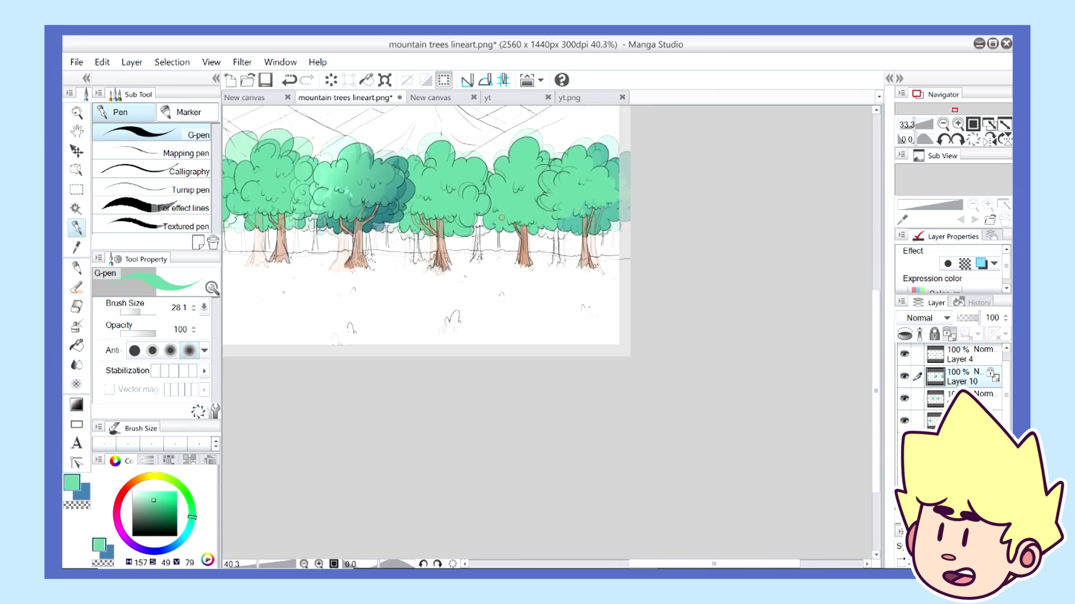
pyautogui.scroll(3, 492, 217)
pyautogui.keyDown('alt'); pyautogui.click(370, 178); pyautogui.keyUp('alt')
pyautogui.press('w')
pyautogui.click(585, 208)
pyautogui.hotkey('ctrl', 'd')
pyautogui.scroll(-5, 583, 232)
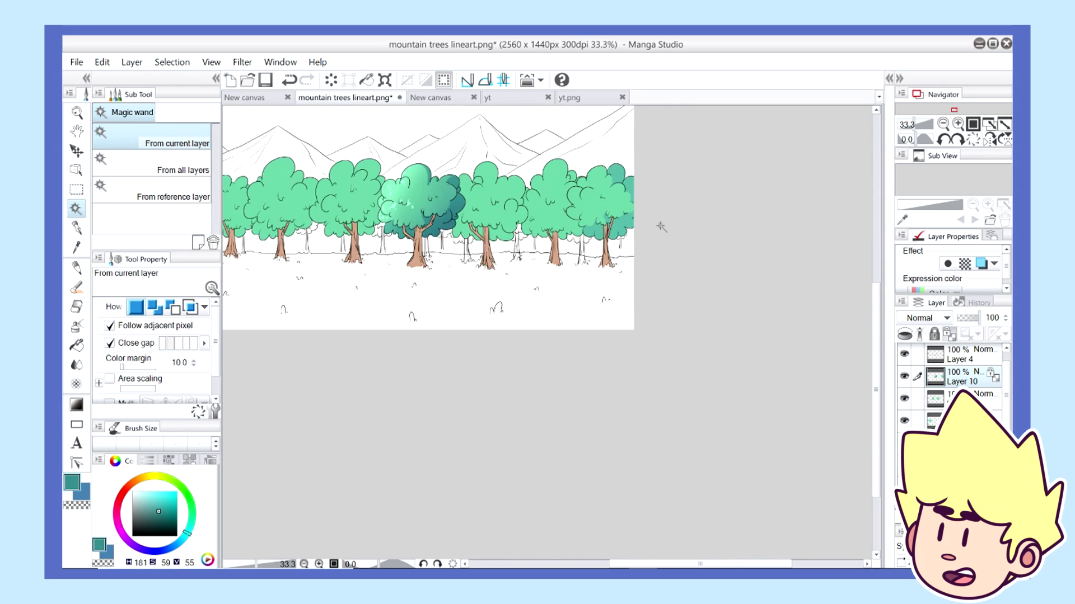
# Paint dark teal shadow on the right-side and lower back foliage of the tree right of the central tree
pyautogui.scroll(9, 633, 223)
pyautogui.press('p')
pyautogui.moveTo(601, 225)
pyautogui.mouseDown()
pyautogui.moveTo(546, 245)
pyautogui.moveTo(518, 238)
pyautogui.mouseUp()
pyautogui.scroll(14, 547, 240)
pyautogui.moveTo(536, 134)
pyautogui.mouseDown()
pyautogui.moveTo(515, 215)
pyautogui.moveTo(420, 235)
pyautogui.moveTo(591, 218)
pyautogui.moveTo(567, 280)
pyautogui.mouseUp()
pyautogui.scroll(-11, 504, 218)
pyautogui.scroll(7, 613, 201)
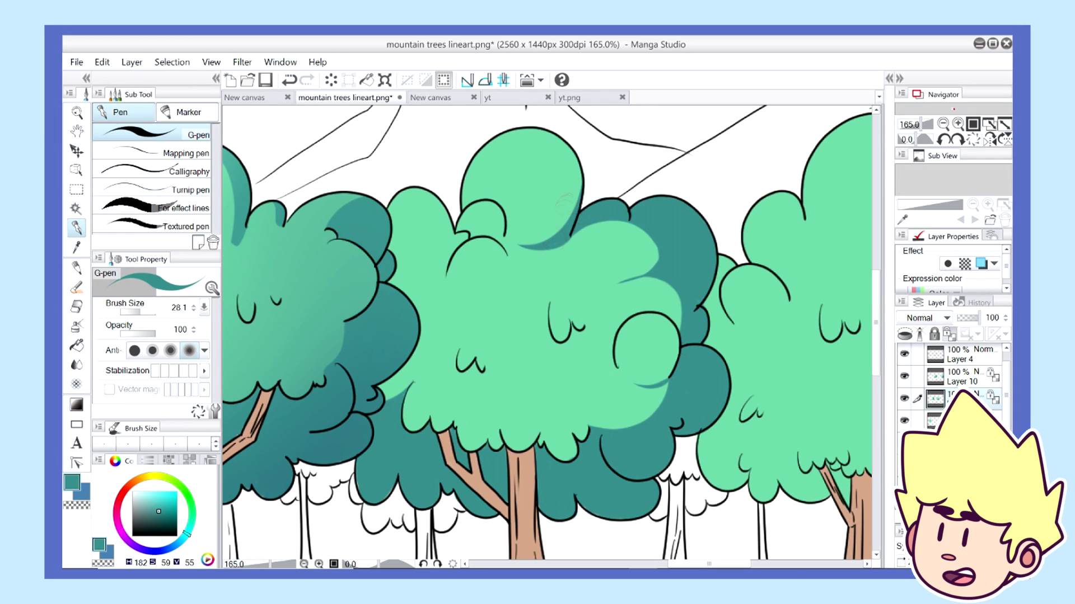
pyautogui.press('e')
pyautogui.press('p')
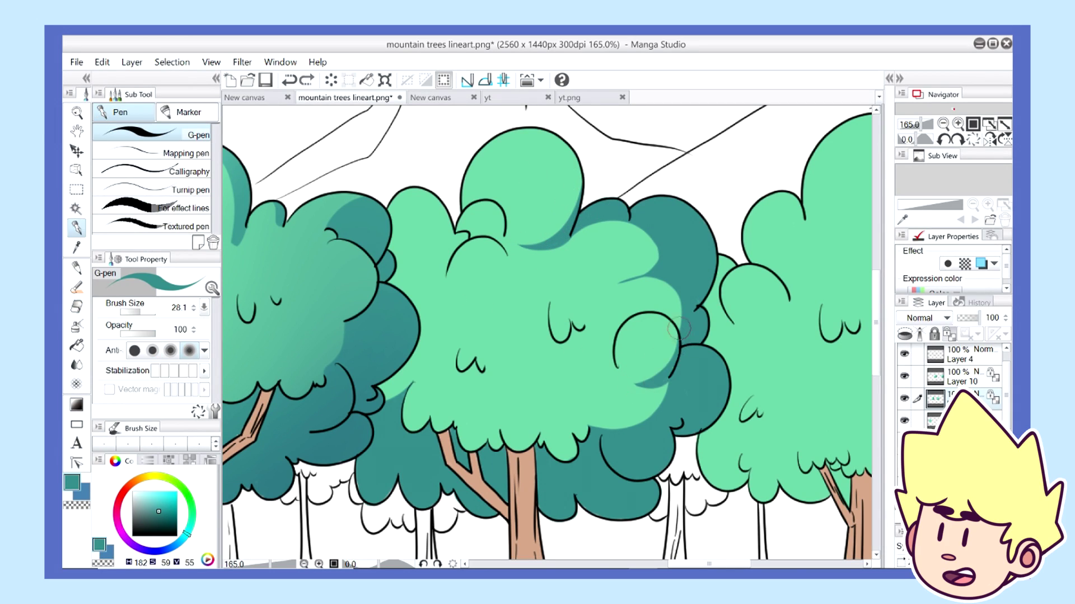
pyautogui.scroll(-4, 711, 292)
pyautogui.scroll(4, 711, 293)
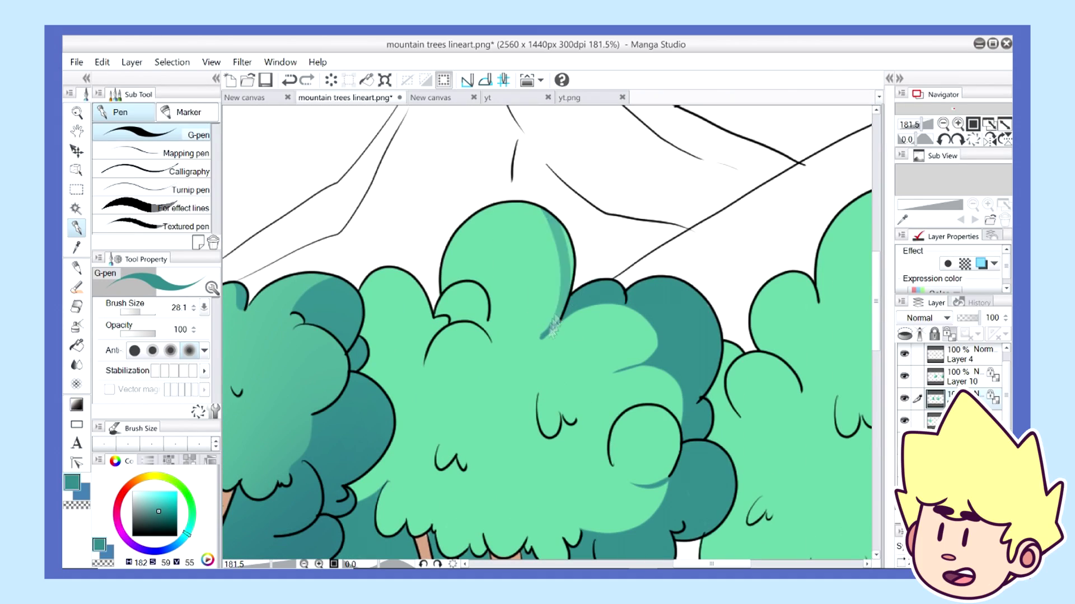
pyautogui.moveTo(554, 328)
pyautogui.mouseDown()
pyautogui.moveTo(551, 219)
pyautogui.moveTo(569, 277)
pyautogui.mouseUp()
pyautogui.keyDown('alt'); pyautogui.click(542, 325); pyautogui.keyUp('alt')
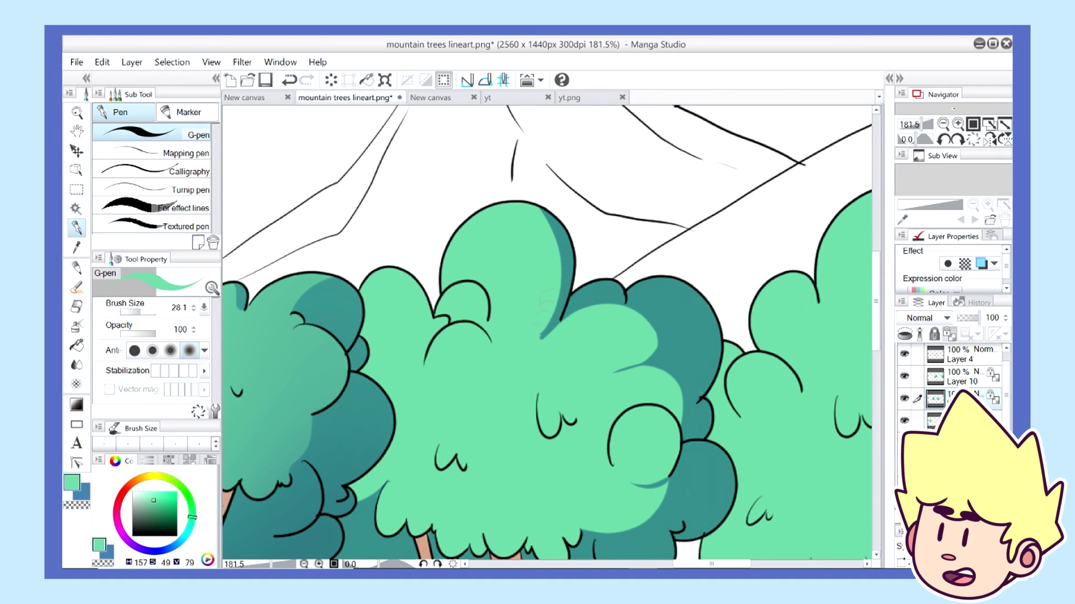
pyautogui.keyDown('alt'); pyautogui.click(551, 327); pyautogui.keyUp('alt')
pyautogui.scroll(-3, 621, 246)
pyautogui.scroll(4, 621, 246)
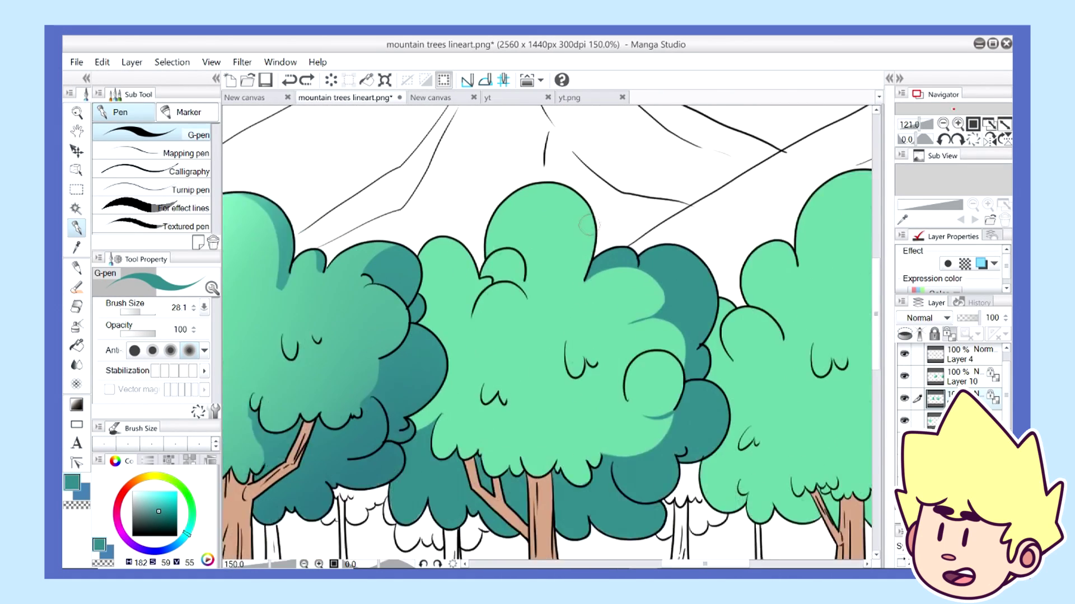
# Paint a narrow dark teal shadow along the right edge of that tree's top dome, trimming it with the base green
pyautogui.keyDown('alt'); pyautogui.click(576, 309); pyautogui.keyUp('alt')
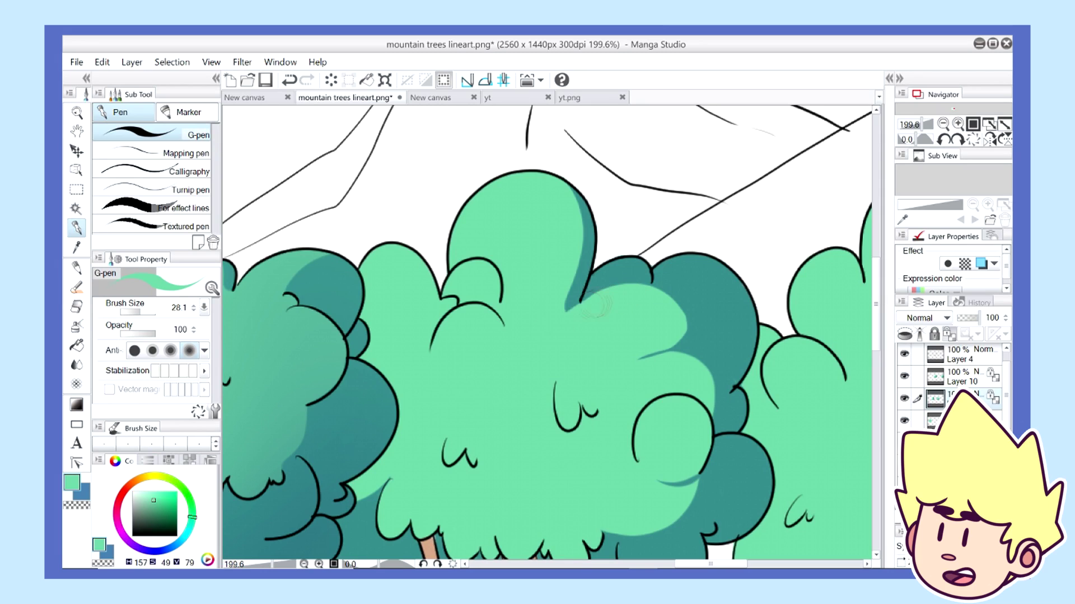
pyautogui.hotkey('ctrl', 'z')
pyautogui.scroll(-5, 639, 258)
pyautogui.scroll(6, 666, 300)
# Paint a dark teal shadow inside the round lobe on the right side of the crown right of the central tree
pyautogui.keyDown('alt'); pyautogui.click(566, 374); pyautogui.keyUp('alt')
pyautogui.keyDown('alt'); pyautogui.click(561, 385); pyautogui.keyUp('alt')
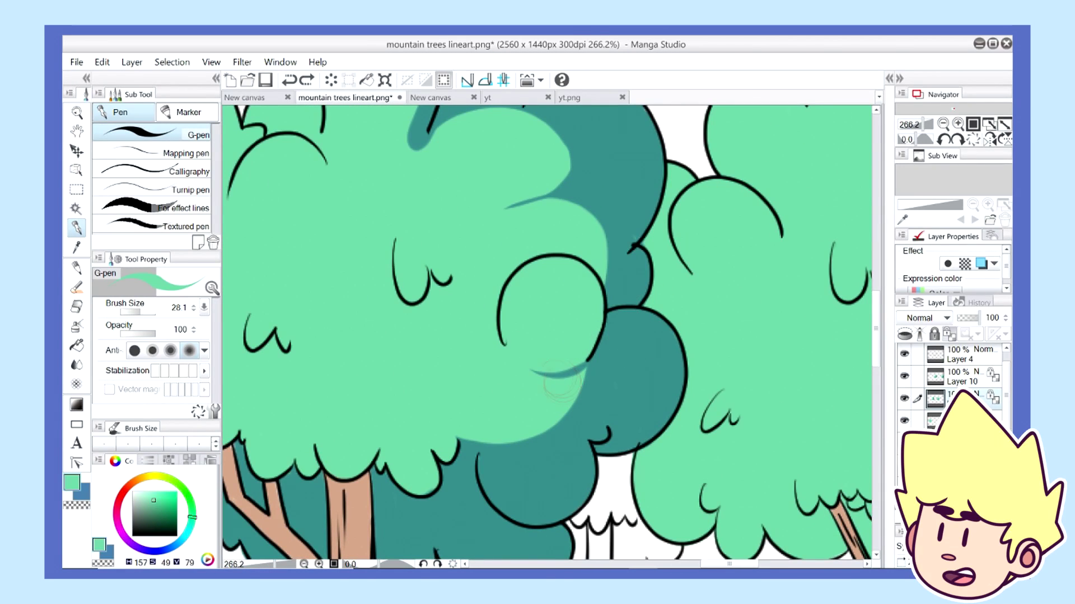
pyautogui.keyDown('alt'); pyautogui.click(616, 336); pyautogui.keyUp('alt')
pyautogui.hotkey('ctrl', 'z')
pyautogui.moveTo(563, 259)
pyautogui.mouseDown()
pyautogui.moveTo(591, 305)
pyautogui.moveTo(584, 361)
pyautogui.mouseUp()
pyautogui.hotkey('ctrl', 'z')
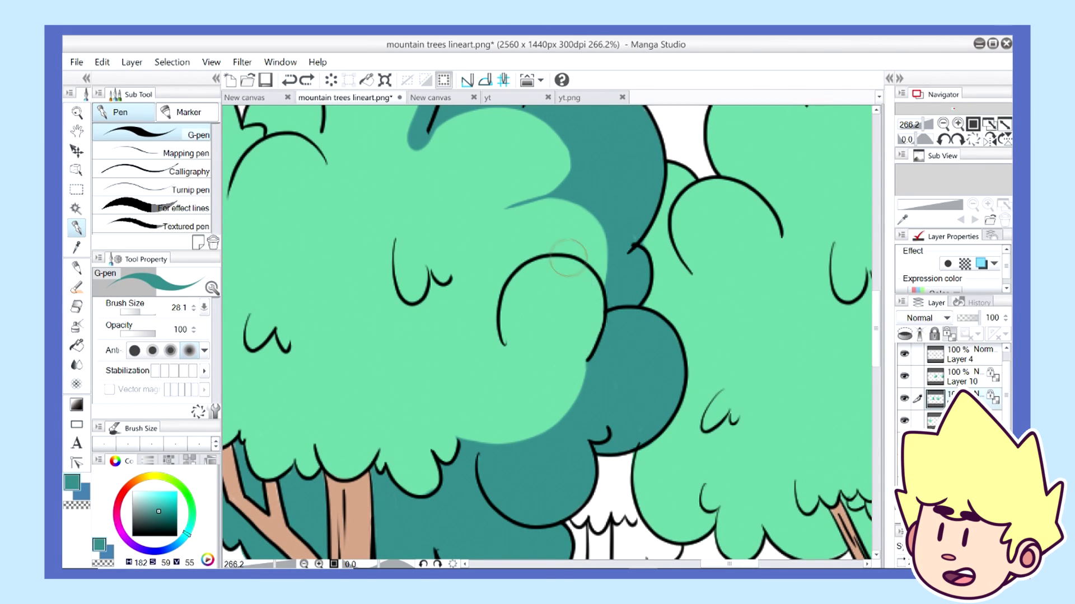
pyautogui.moveTo(569, 258); pyautogui.dragTo(583, 359)
pyautogui.scroll(-6, 595, 322)
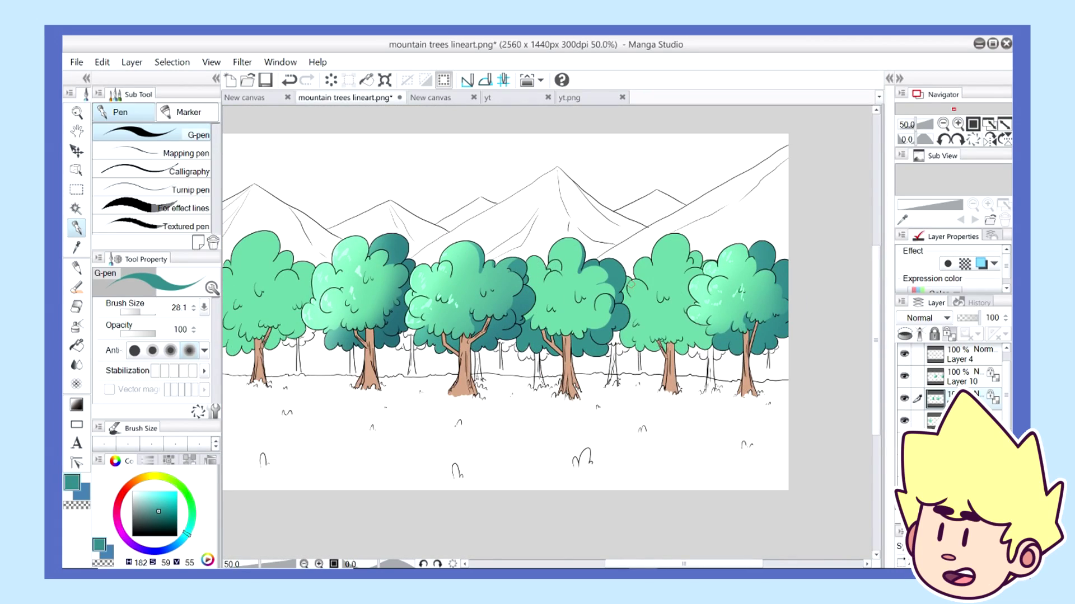
# Airbrush soft light mint highlights and blended teal shading over the same tree's crown with the Soft airbrush
pyautogui.scroll(1, 614, 297)
pyautogui.scroll(1, 607, 292)
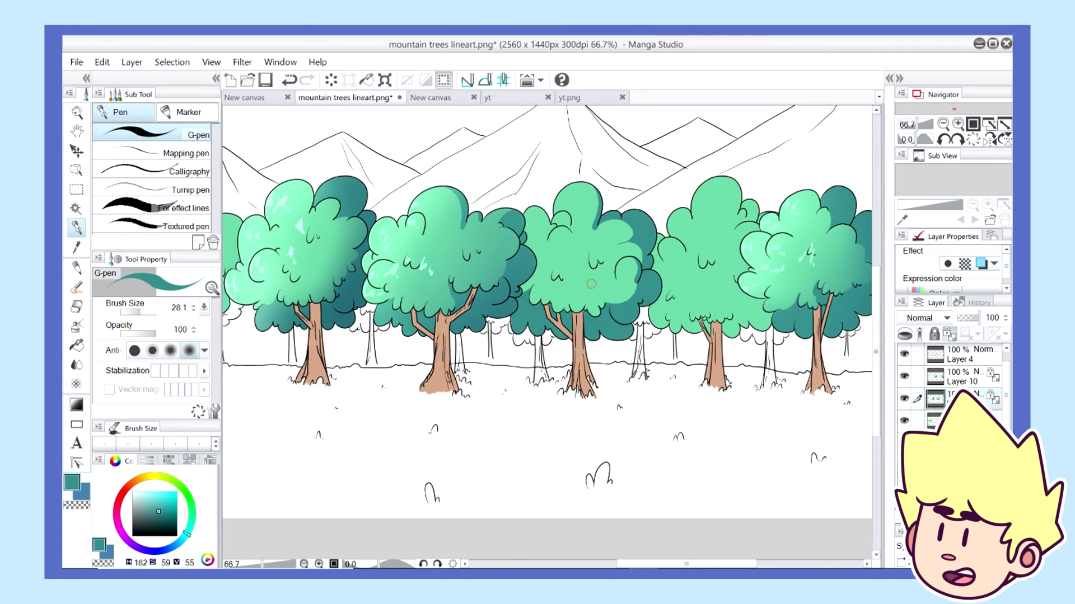
pyautogui.scroll(-1, 603, 288)
pyautogui.scroll(3, 604, 266)
pyautogui.keyDown('alt'); pyautogui.click(316, 284); pyautogui.keyUp('alt')
pyautogui.press('b')
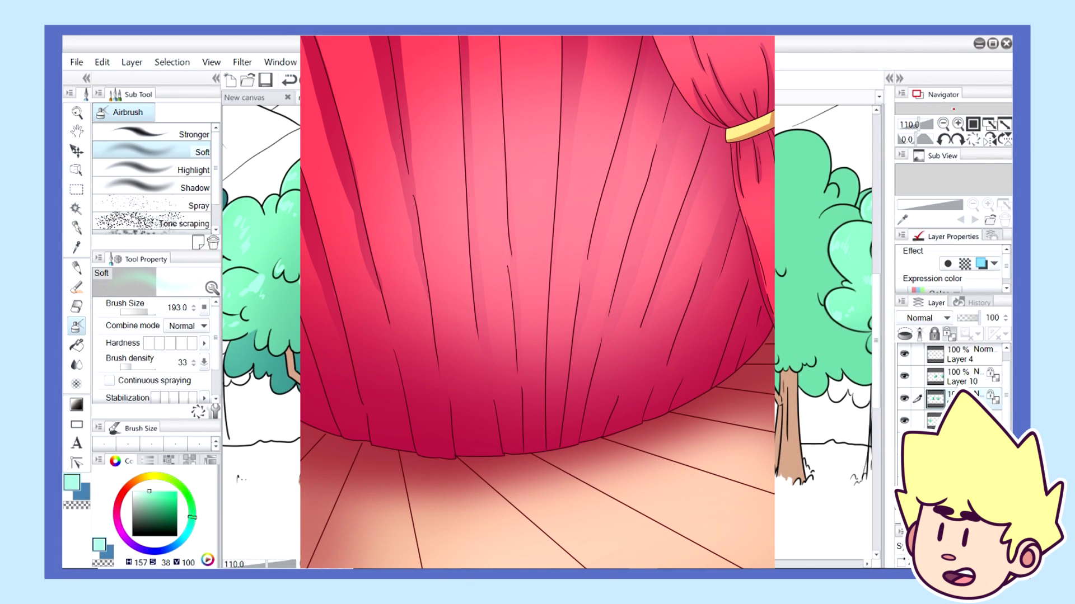
pyautogui.click(159, 512)
pyautogui.keyDown('alt'); pyautogui.click(317, 285); pyautogui.keyUp('alt')
pyautogui.press('p')
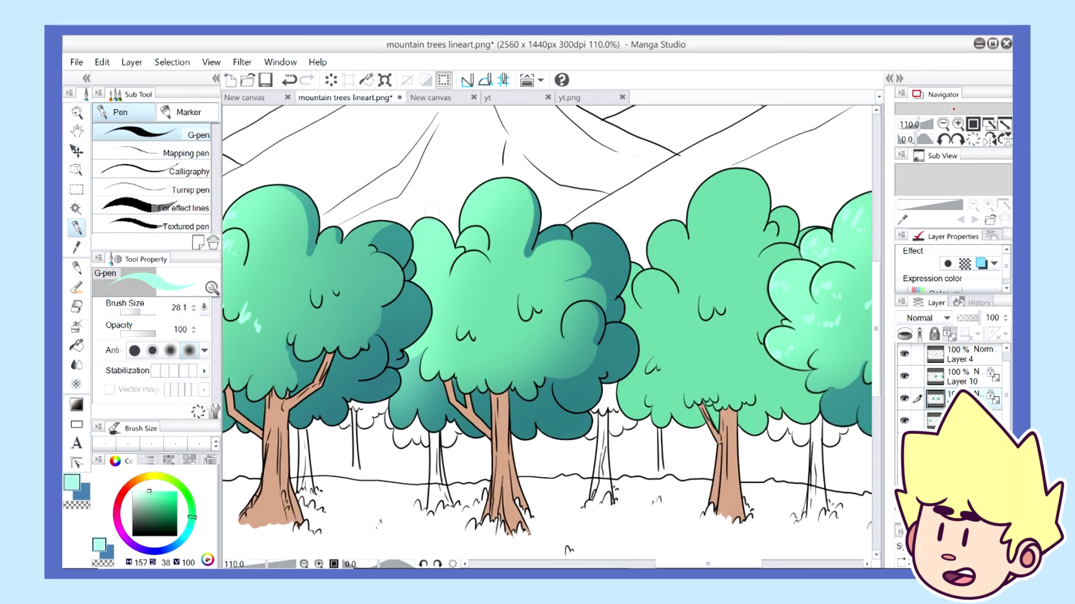
# Try to paint a dark teal cast shadow along that crown's edge, where it meets the central tree
pyautogui.keyDown('alt'); pyautogui.click(415, 302); pyautogui.keyUp('alt')
pyautogui.hotkey('ctrl', 'z')
pyautogui.moveTo(416, 228); pyautogui.dragTo(397, 436)
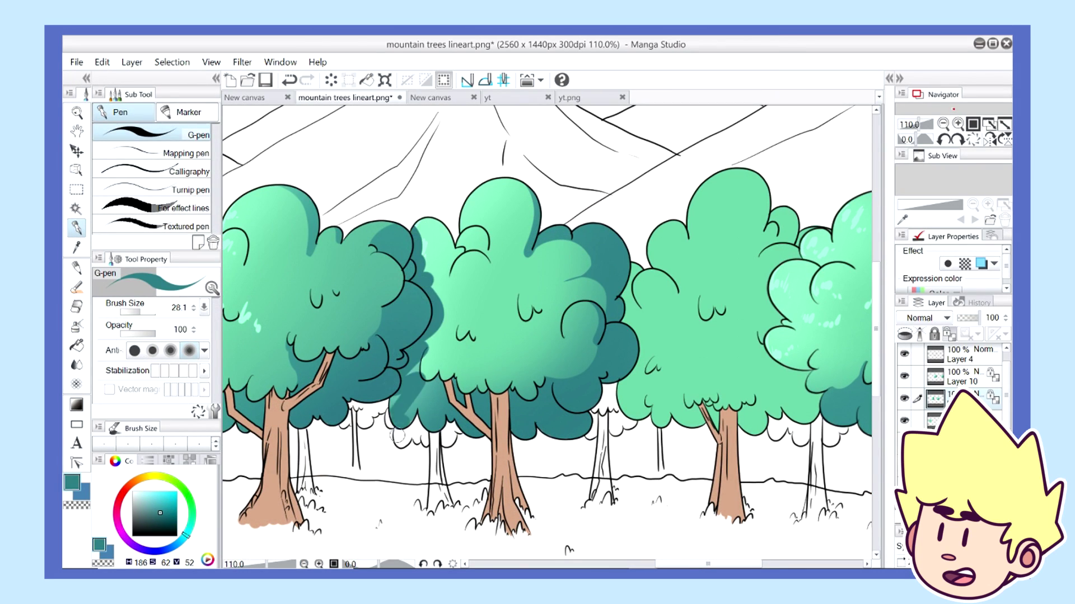
pyautogui.scroll(-5, 591, 262)
pyautogui.hotkey('ctrl', 'z')
pyautogui.scroll(5, 587, 268)
pyautogui.scroll(2, 504, 210)
pyautogui.keyDown('alt'); pyautogui.click(455, 299); pyautogui.keyUp('alt')
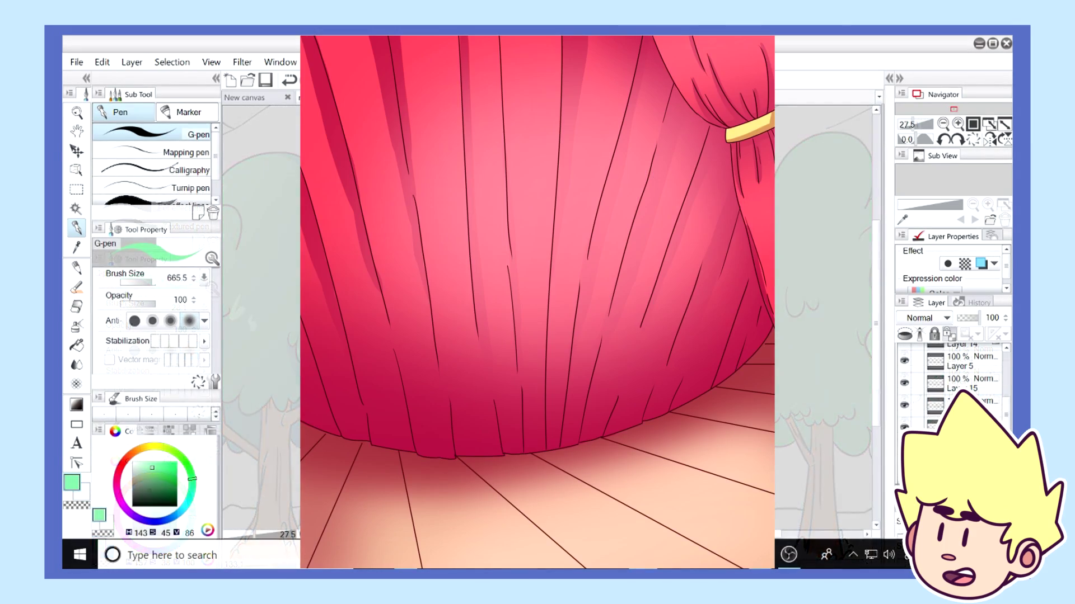
# Blend the teal shading under the trees into the light green grass with the Soft airbrush, sampling the colours from the ground
pyautogui.press('b')
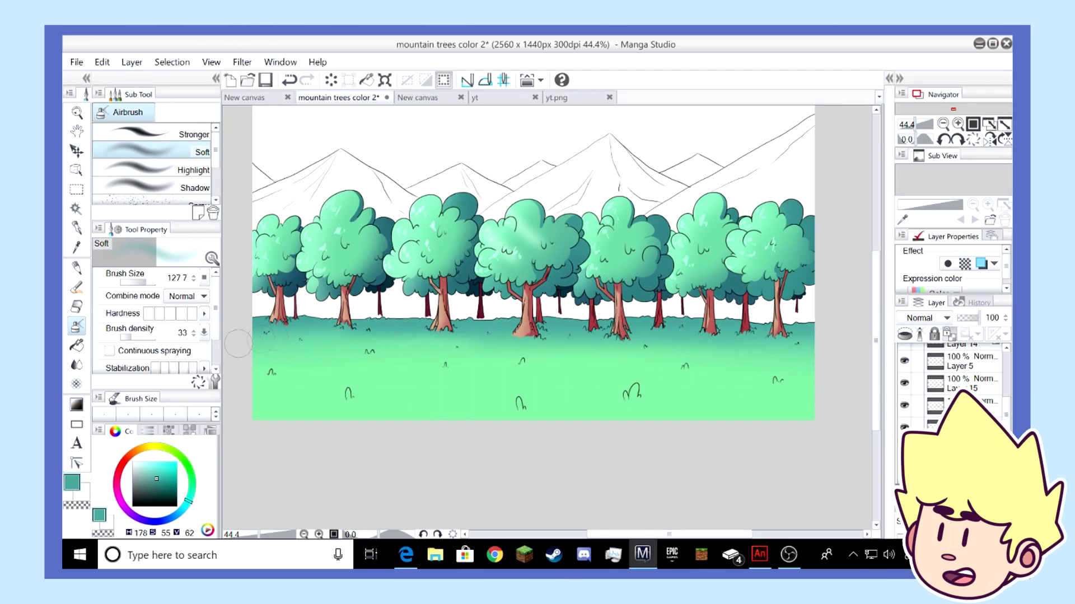
pyautogui.keyDown('alt'); pyautogui.click(603, 352); pyautogui.keyUp('alt')
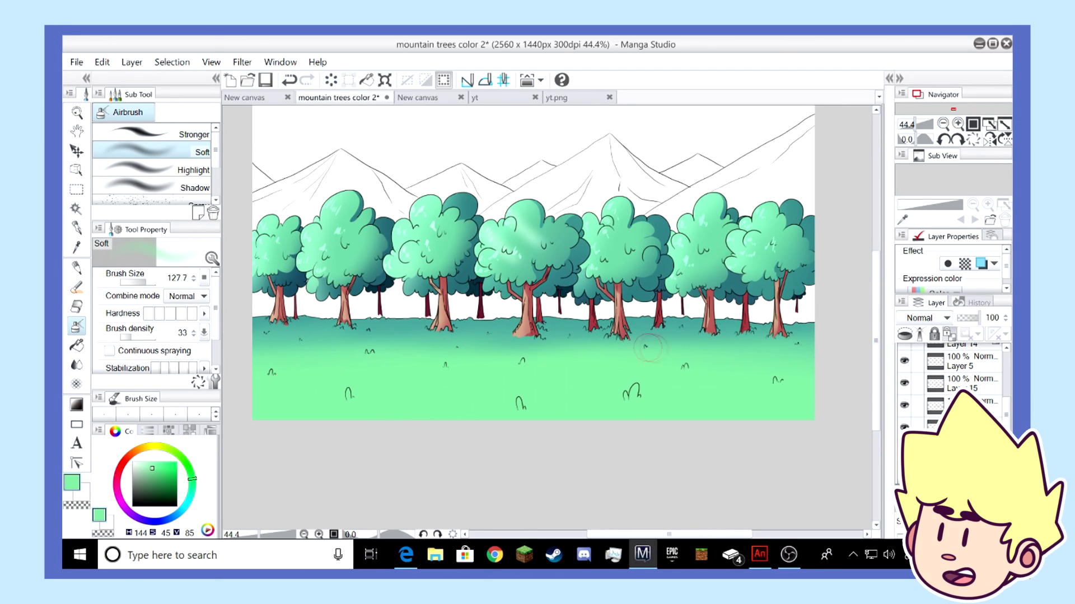
pyautogui.scroll(-2, 663, 292)
pyautogui.scroll(1, 623, 282)
pyautogui.scroll(-1, 364, 392)
pyautogui.scroll(2, 342, 361)
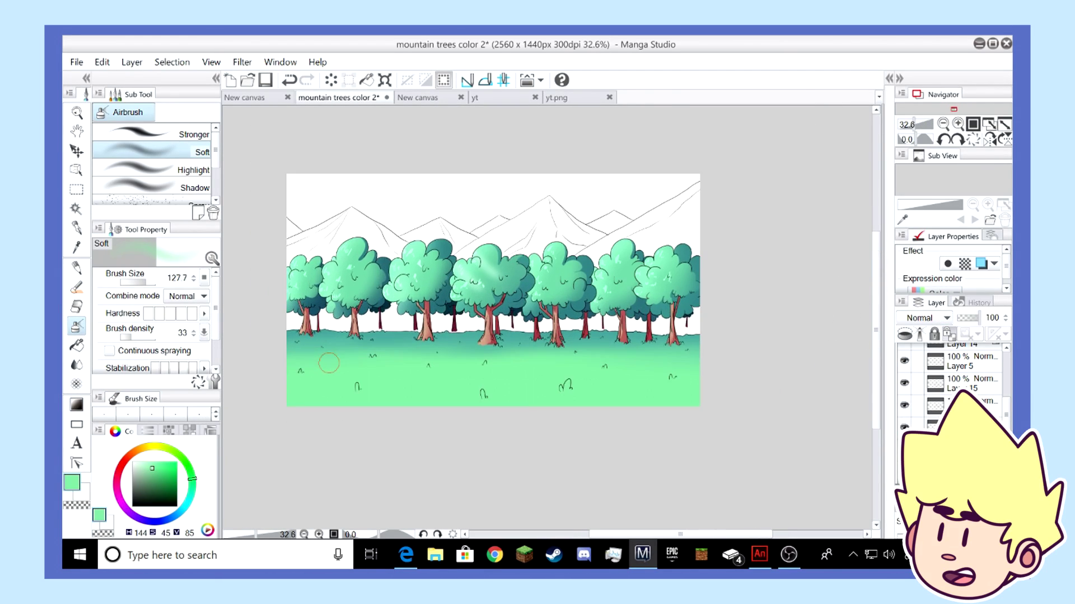
# Try to paint dark blue-teal cast shadows on the grass beneath the trees with the G-pen at size 84.5
pyautogui.press('p')
pyautogui.keyDown('alt'); pyautogui.click(488, 325); pyautogui.keyUp('alt')
pyautogui.moveTo(150, 282); pyautogui.dragTo(145, 283)
pyautogui.click(158, 487)
pyautogui.click(183, 509)
pyautogui.moveTo(476, 326)
pyautogui.mouseDown()
pyautogui.moveTo(739, 331)
pyautogui.moveTo(582, 322)
pyautogui.mouseUp()
pyautogui.hotkey('ctrl', 'z')
pyautogui.hotkey('ctrl', 'z')
pyautogui.moveTo(376, 322); pyautogui.dragTo(426, 325)
pyautogui.hotkey('ctrl', 'z')
pyautogui.moveTo(309, 320); pyautogui.dragTo(343, 319)
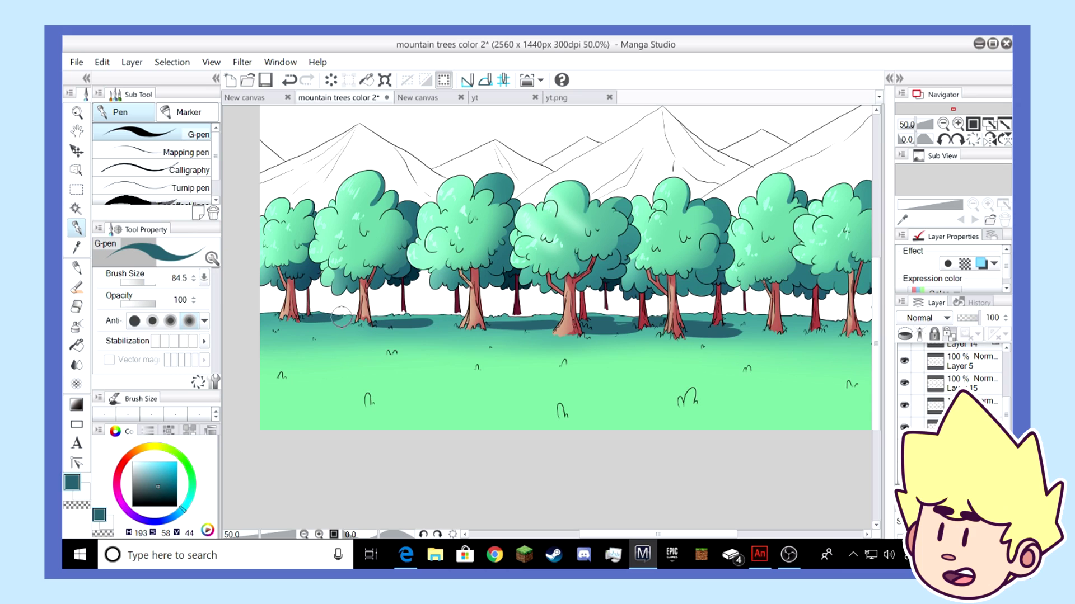
# Undo the cast shadows painted on the grass beneath the trees
pyautogui.hotkey('ctrl', 'z')
pyautogui.scroll(-4, 549, 293)
pyautogui.scroll(3, 616, 265)
pyautogui.hotkey('ctrl', 'z')
pyautogui.hotkey('ctrl', 'z')
pyautogui.hotkey('ctrl', 'z')
pyautogui.hotkey('ctrl', 'z')
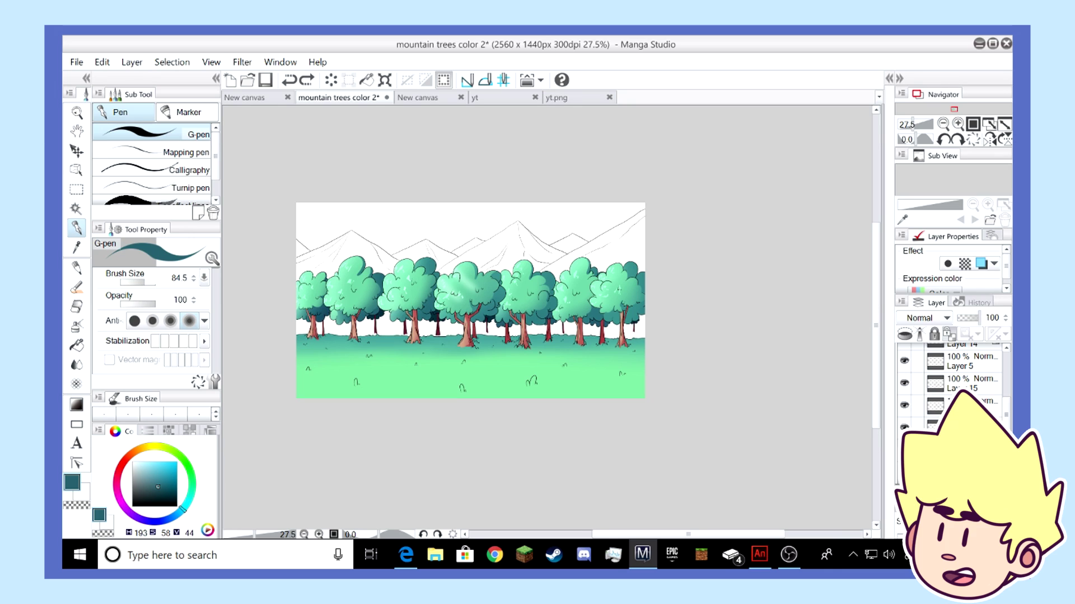
pyautogui.hotkey('alt', 'Tab')
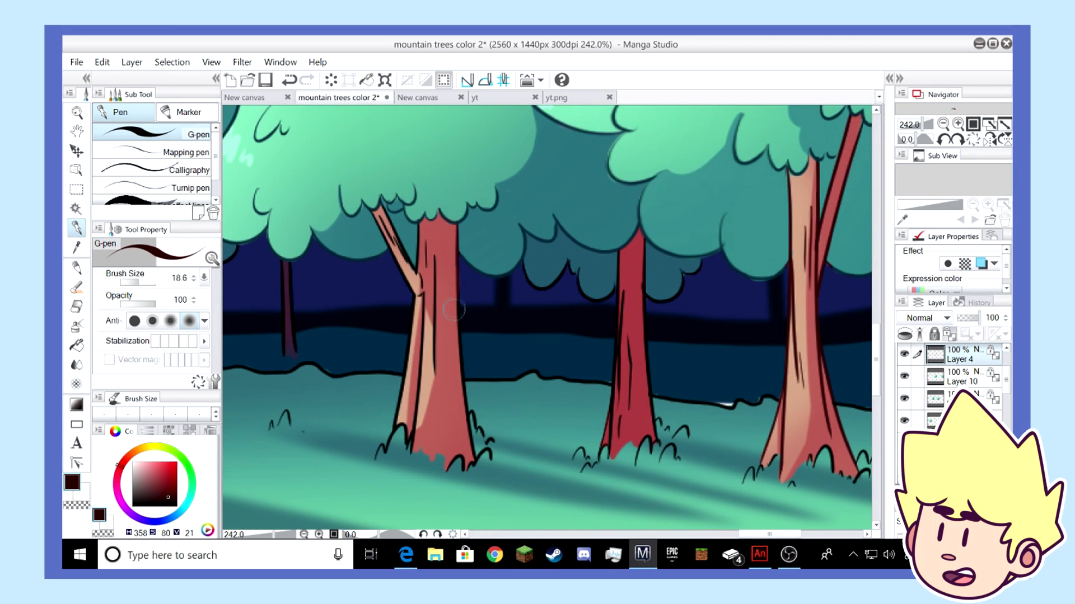
# Recolour the black outlines and bark lines of the forked front trunk dark red-brown with the G-pen at size 18.6
pyautogui.moveTo(454, 310); pyautogui.dragTo(474, 460)
pyautogui.moveTo(417, 299); pyautogui.dragTo(397, 428)
pyautogui.moveTo(415, 431); pyautogui.dragTo(422, 330)
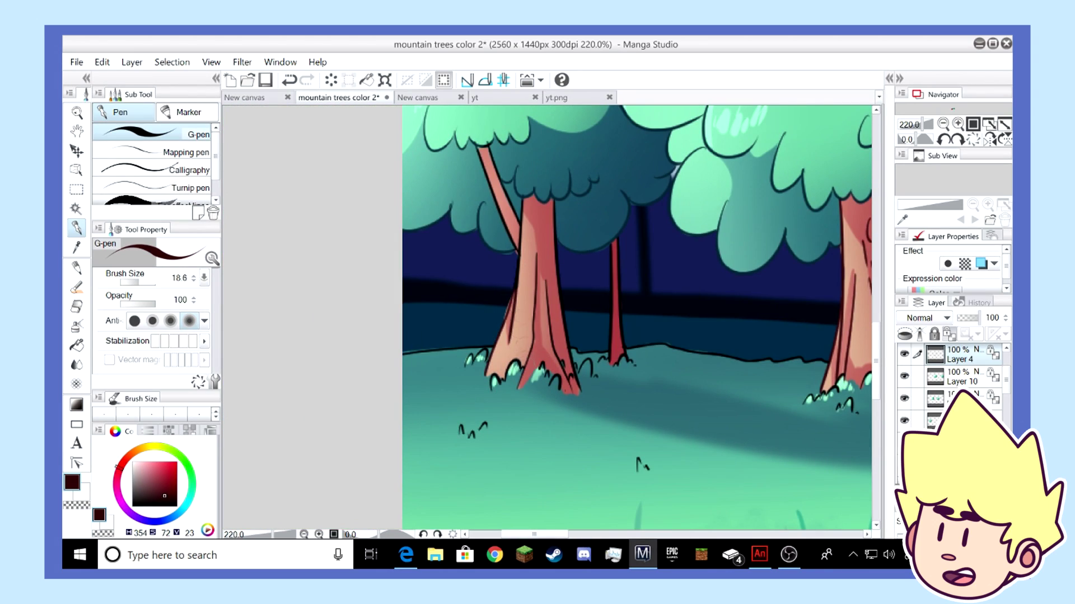
# Recolour the outlines, bark lines and branch of the leftmost tree's trunk in dark red-brown
pyautogui.moveTo(536, 252); pyautogui.dragTo(536, 309)
pyautogui.moveTo(548, 286); pyautogui.dragTo(570, 394)
pyautogui.moveTo(553, 208); pyautogui.dragTo(563, 337)
pyautogui.moveTo(489, 148); pyautogui.dragTo(517, 252)
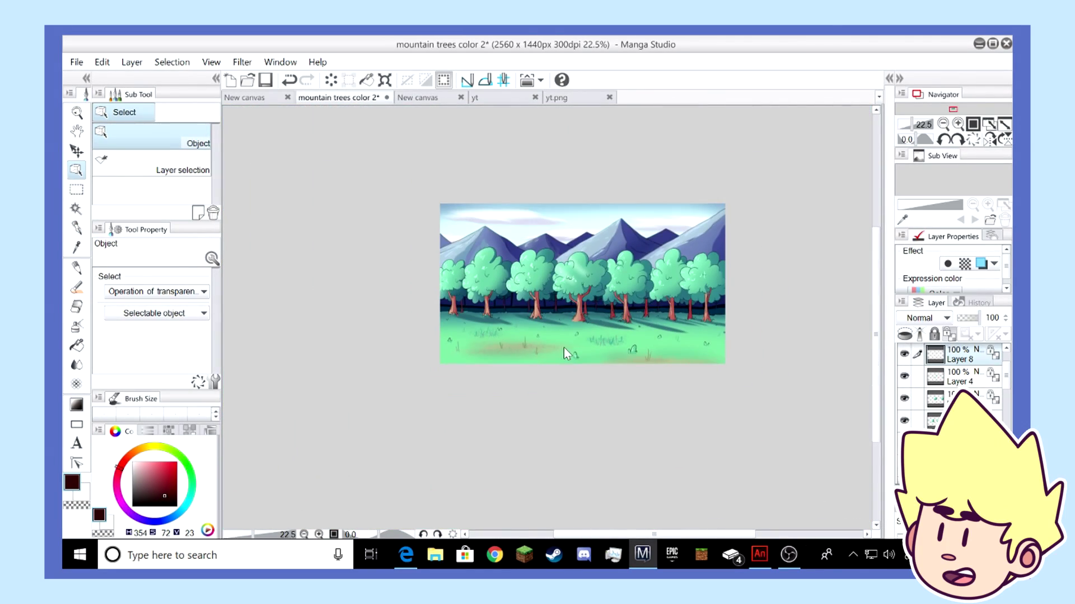
# Set the G-pen to a dark blue-teal of H 195, S 71, V 26 at size 505.4 and try it near the leftmost trees
pyautogui.press('p')
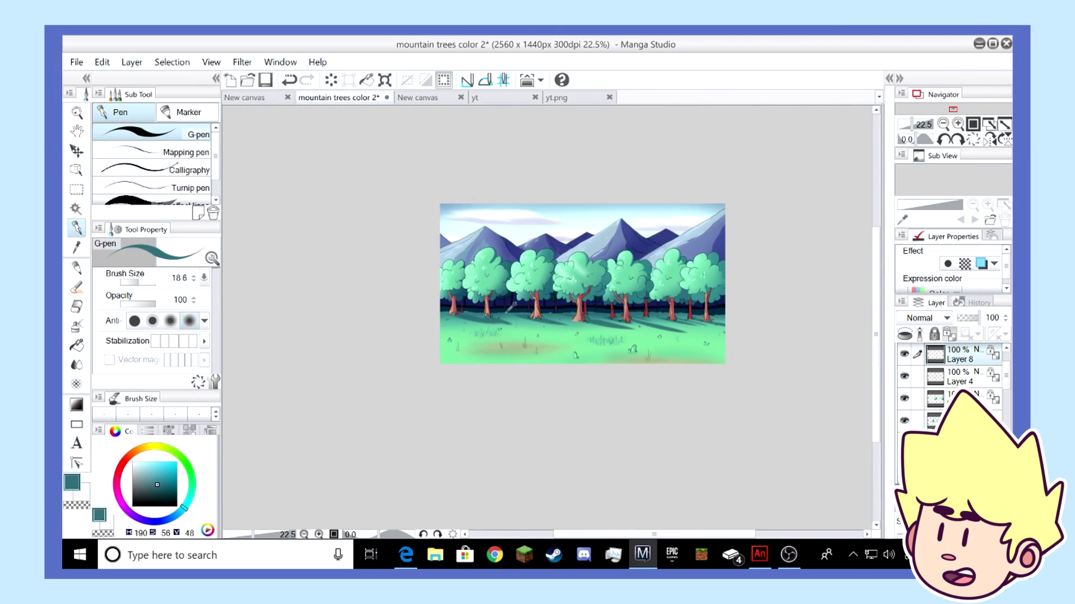
pyautogui.click(170, 494)
pyautogui.click(164, 495)
pyautogui.click(151, 283)
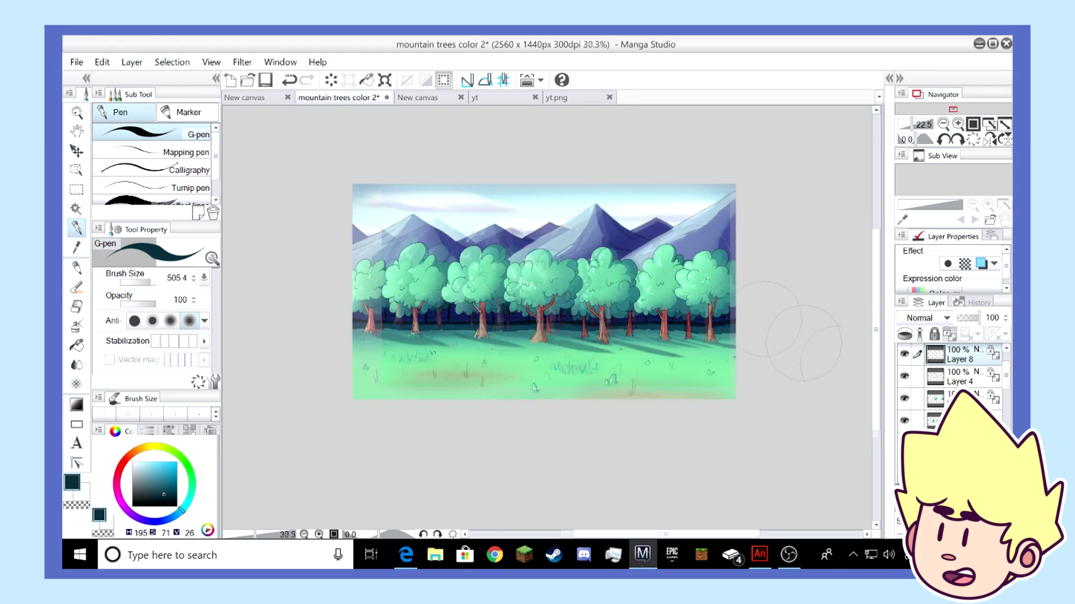
pyautogui.click(376, 321)
pyautogui.hotkey('ctrl', 'z')
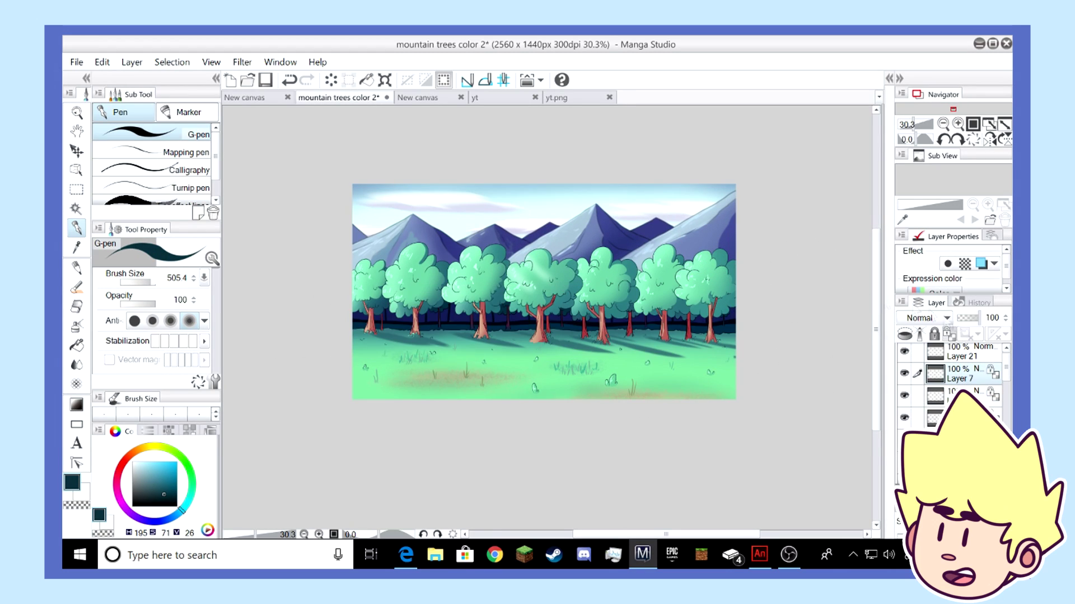